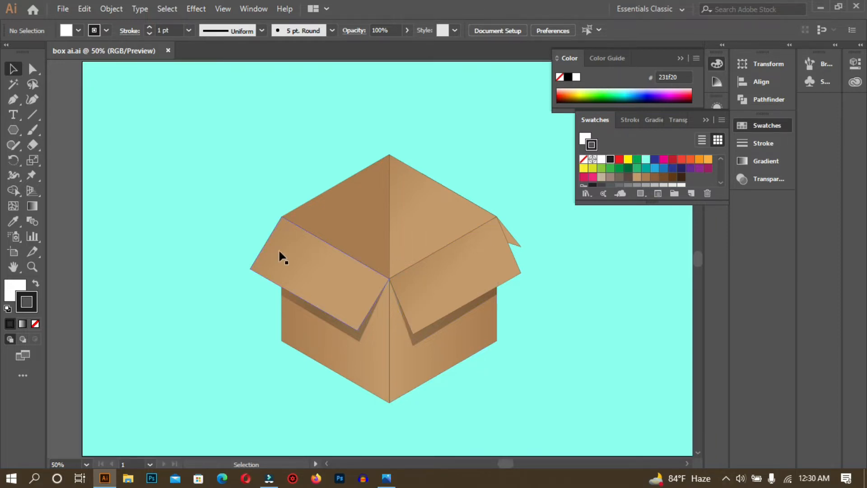
pyautogui.click(196, 8)
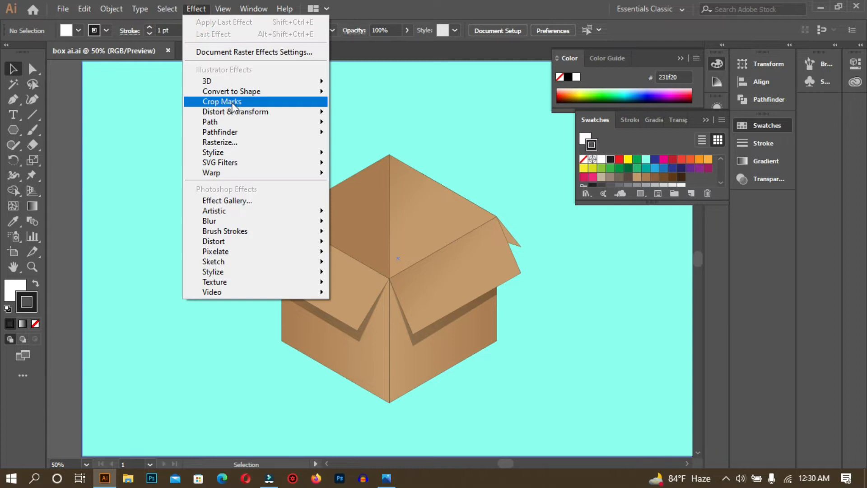
pyautogui.click(199, 10)
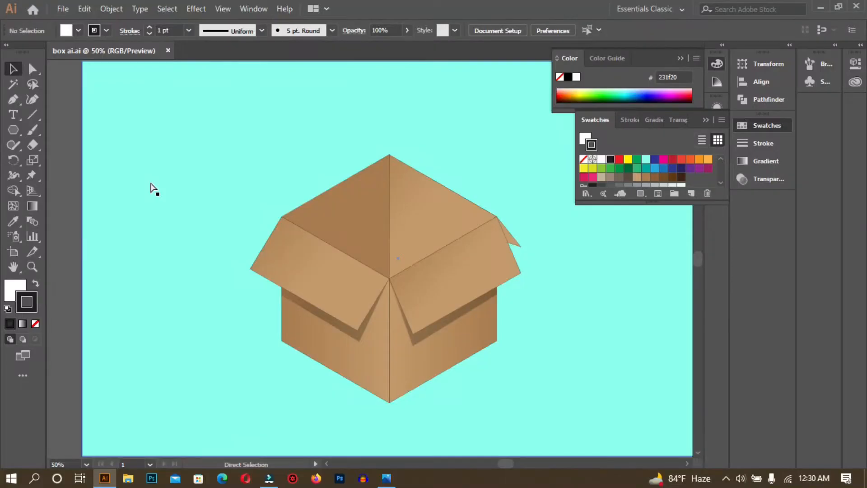
# Create a new blank document
pyautogui.hotkey('ctrl', 'n')
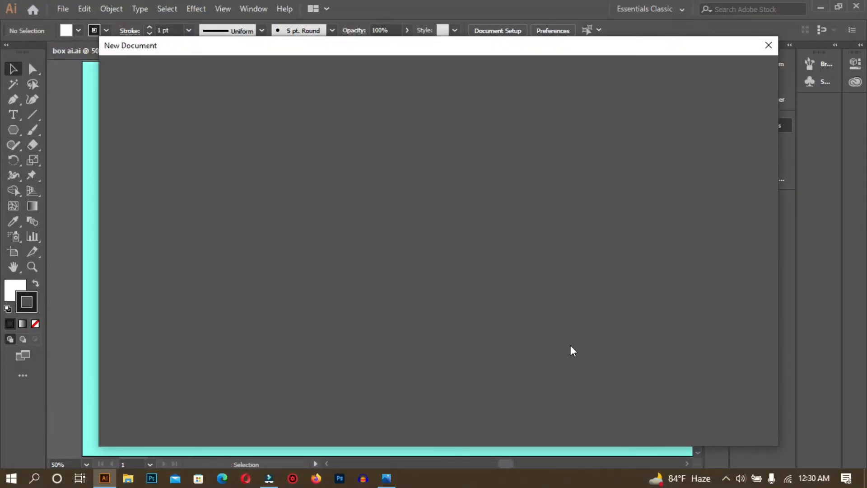
pyautogui.click(697, 423)
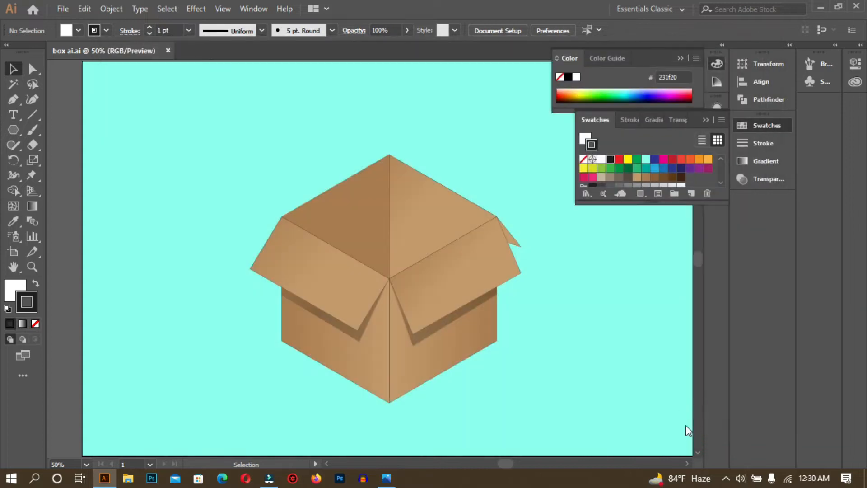
pyautogui.moveTo(350, 254); pyautogui.dragTo(339, 252)
# Set the fill to none and make the dark stroke the active colour for new shapes
pyautogui.click(20, 286)
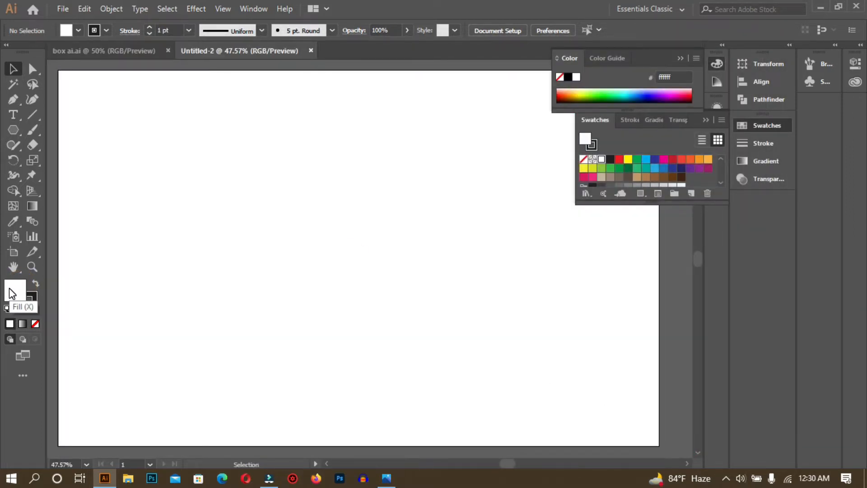
pyautogui.click(37, 302)
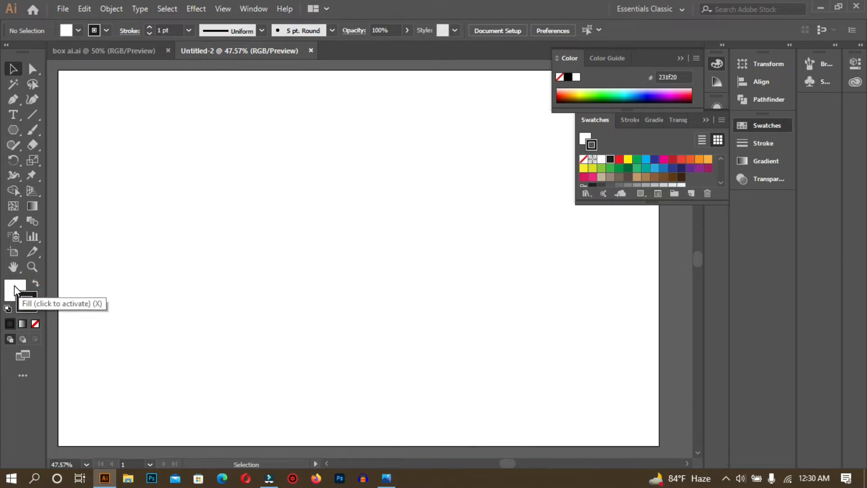
pyautogui.click(35, 324)
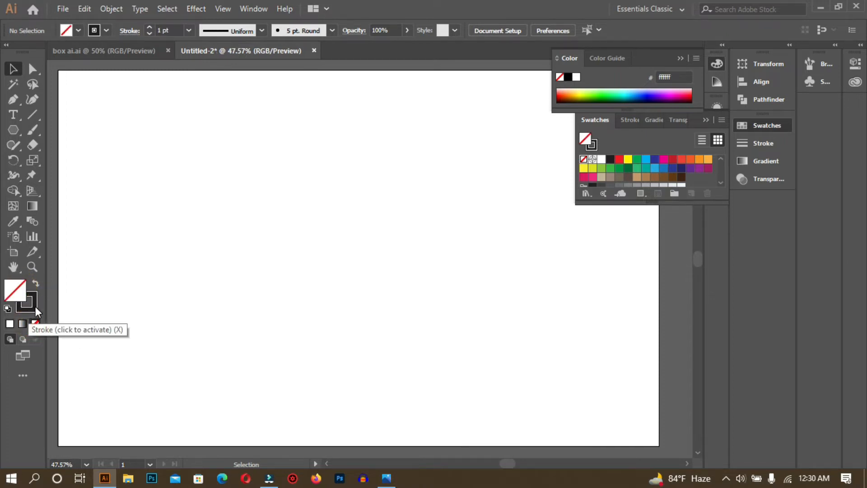
pyautogui.click(35, 304)
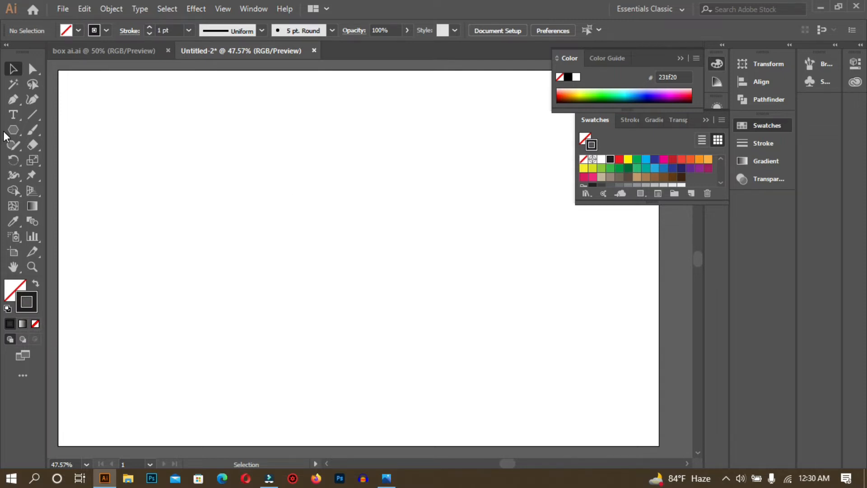
# Draw a large hexagon outward from its centre near the middle of the artboard with the Polygon tool
pyautogui.moveTo(13, 136); pyautogui.dragTo(60, 127)
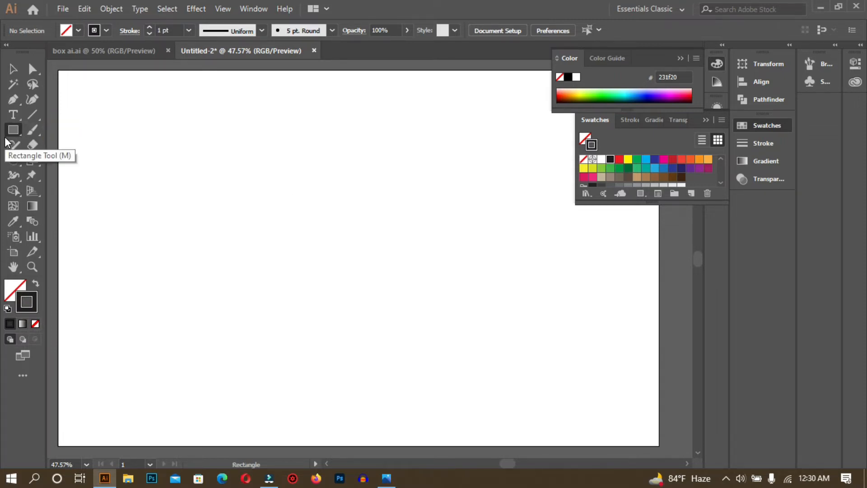
pyautogui.moveTo(16, 138); pyautogui.dragTo(72, 179)
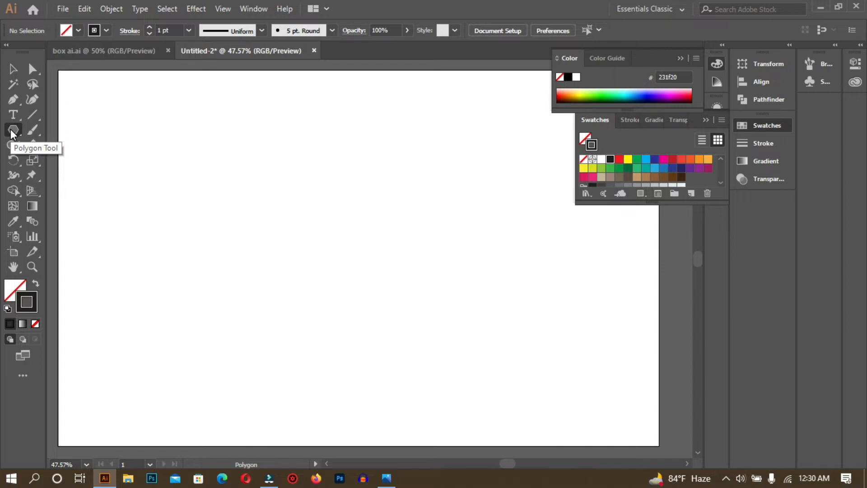
pyautogui.press('alt')
pyautogui.moveTo(330, 234); pyautogui.dragTo(402, 350)
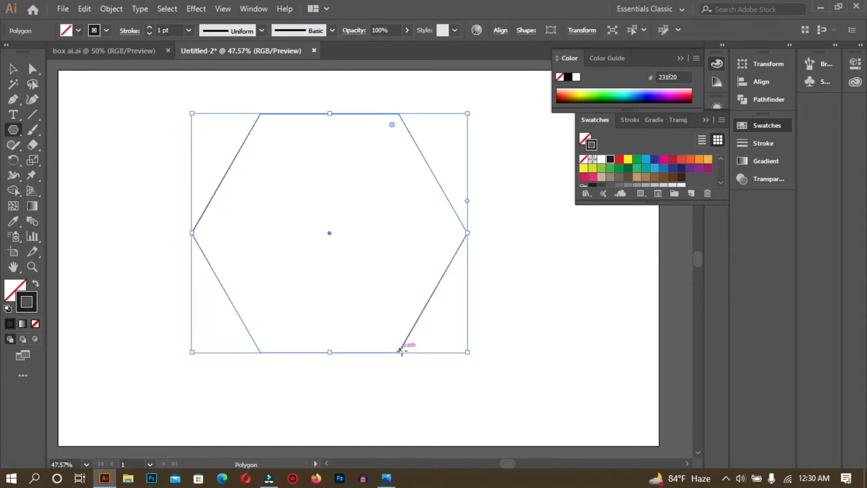
# Rotate the hexagon a quarter turn so that one corner points straight up and one straight down
pyautogui.press('v')
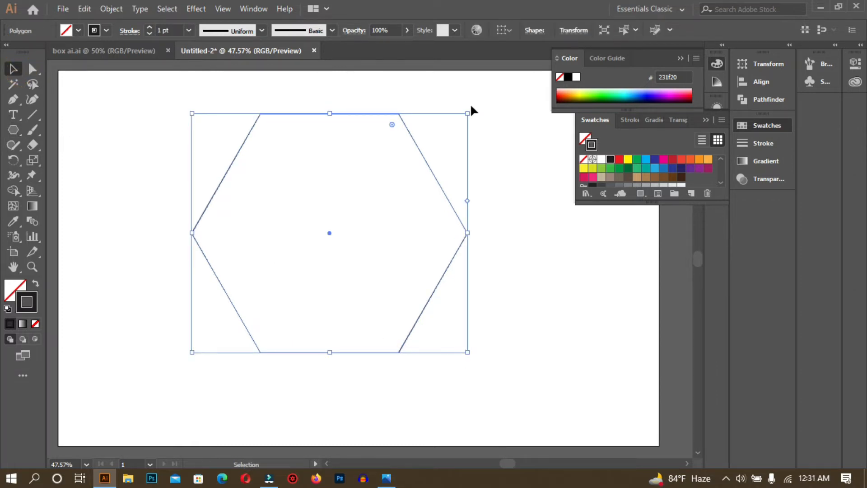
pyautogui.moveTo(470, 110); pyautogui.dragTo(486, 380)
pyautogui.click(506, 311)
pyautogui.press('space')
pyautogui.moveTo(508, 272)
pyautogui.mouseDown()
pyautogui.moveTo(515, 295)
pyautogui.moveTo(508, 288)
pyautogui.mouseUp()
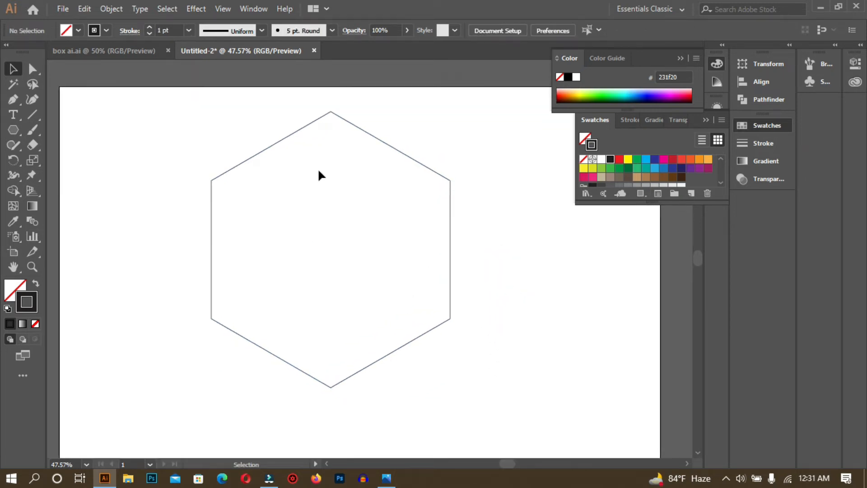
# Scale the hexagon down proportionally about its centre and deselect it
pyautogui.click(301, 129)
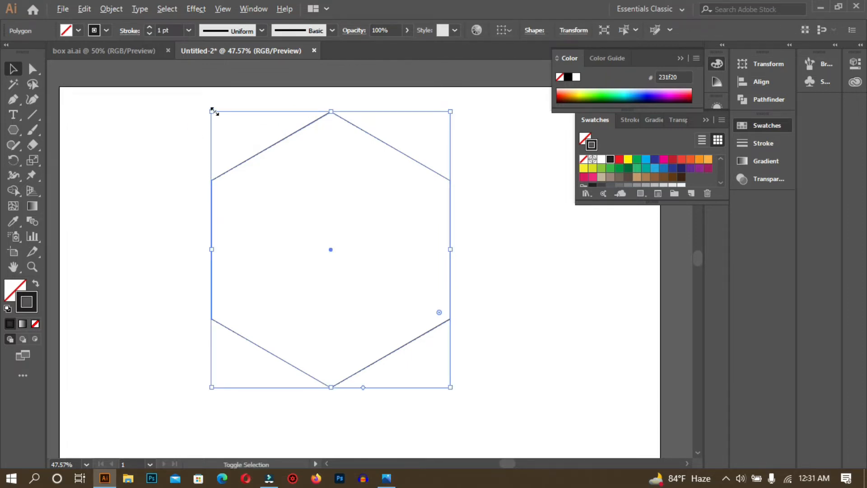
pyautogui.moveTo(212, 110); pyautogui.dragTo(235, 137)
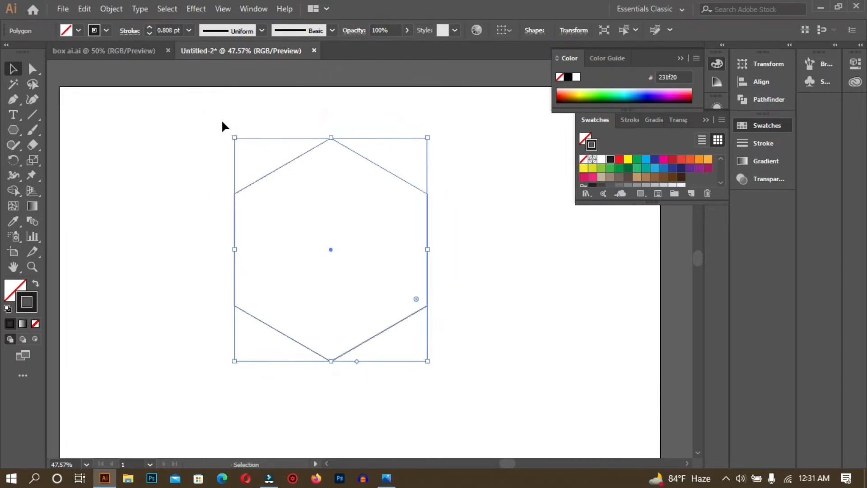
pyautogui.click(216, 131)
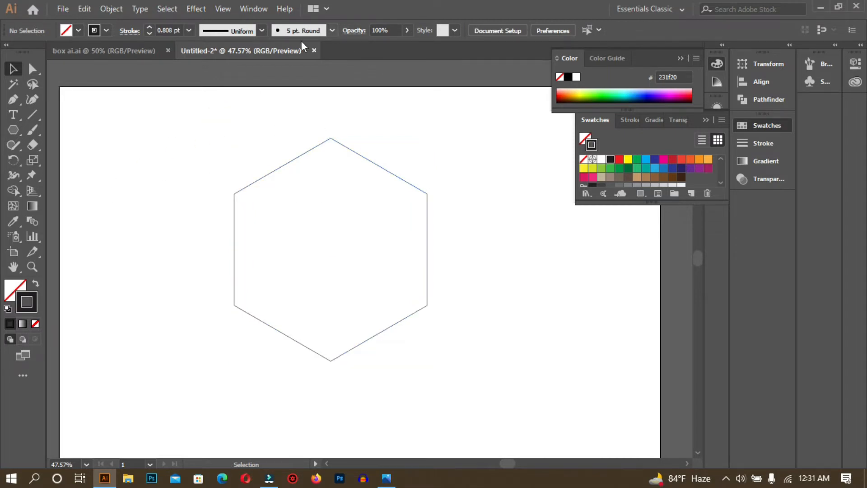
# With Smart Guides enabled, connect the hexagon's opposite corners with three straight lines through its centre using the Line Segment tool
pyautogui.click(214, 6)
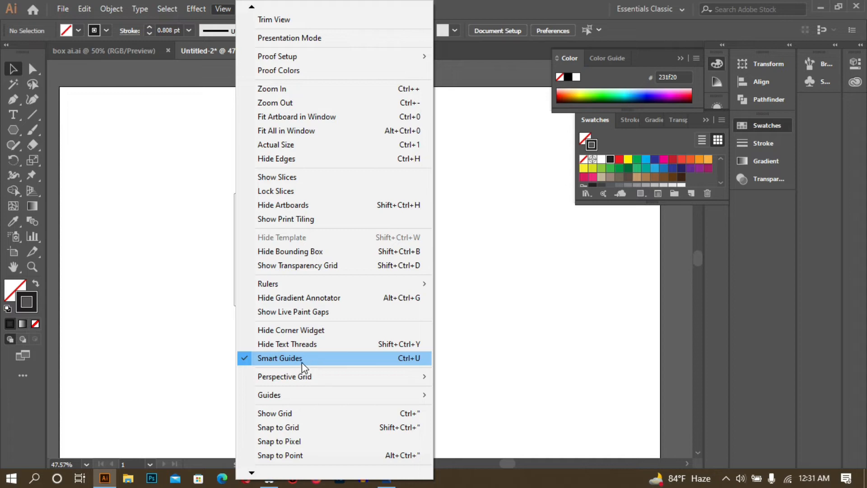
pyautogui.click(650, 335)
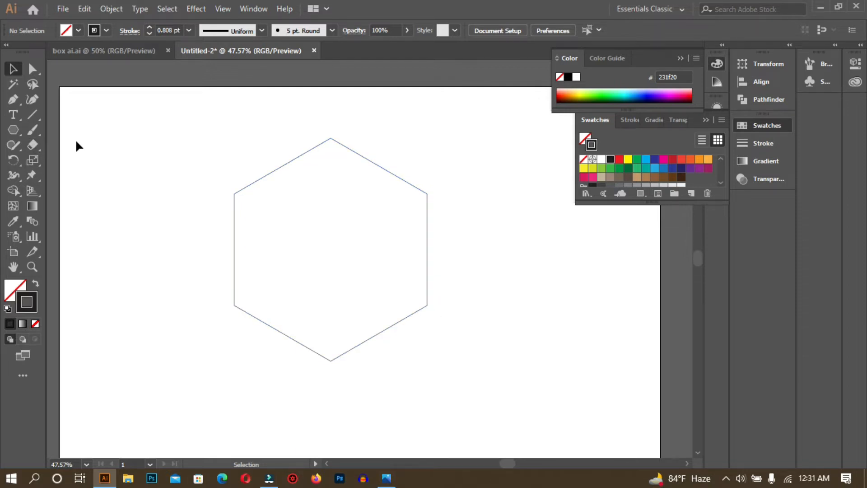
pyautogui.click(29, 112)
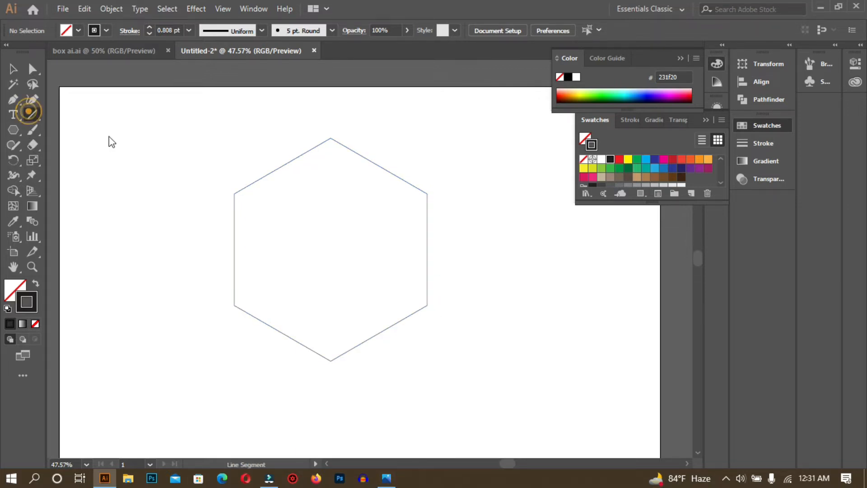
pyautogui.moveTo(234, 194); pyautogui.dragTo(427, 304)
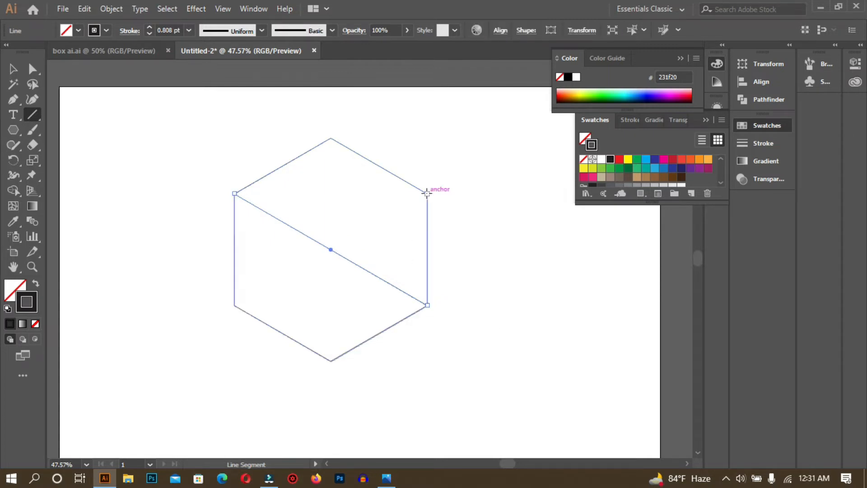
pyautogui.moveTo(427, 194); pyautogui.dragTo(235, 305)
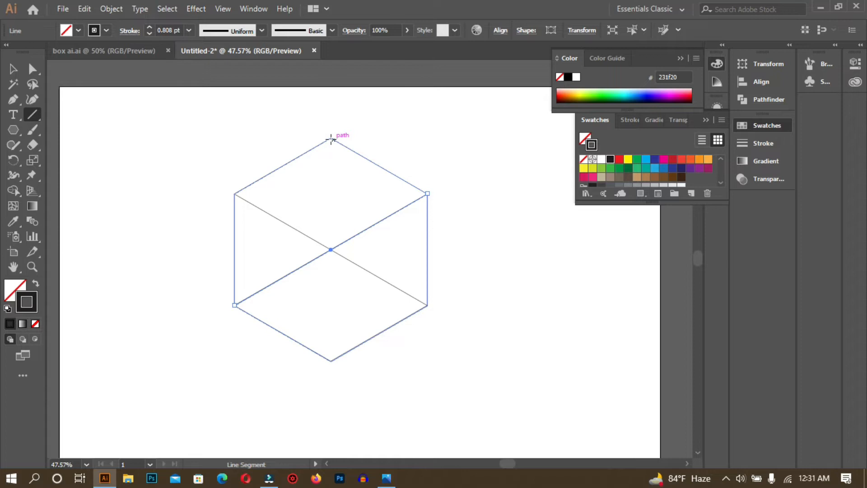
pyautogui.moveTo(331, 139); pyautogui.dragTo(331, 358)
pyautogui.click(18, 72)
pyautogui.click(223, 142)
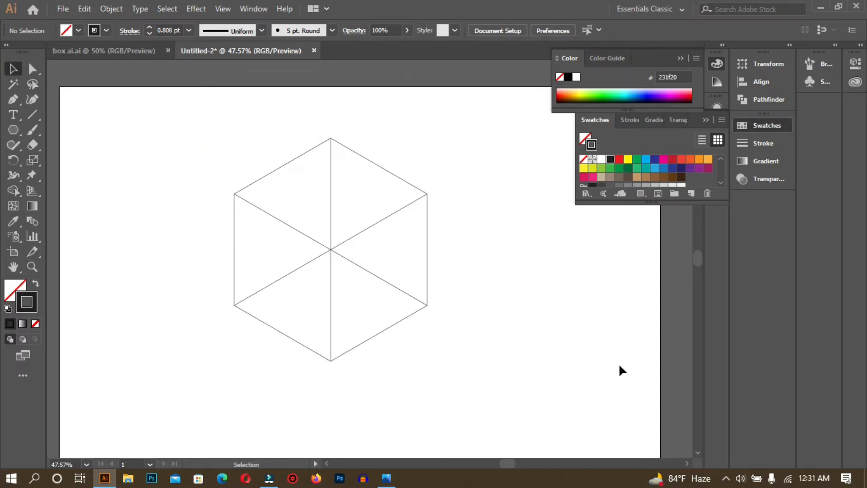
# Use Shape Builder to merge the regions into left and right cube faces, keeping the two upper triangles as separate shapes
pyautogui.moveTo(184, 120); pyautogui.dragTo(499, 413)
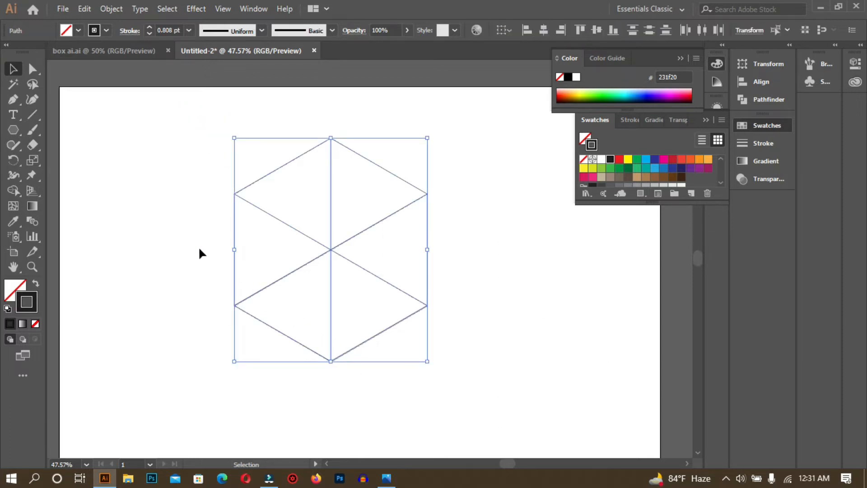
pyautogui.click(14, 192)
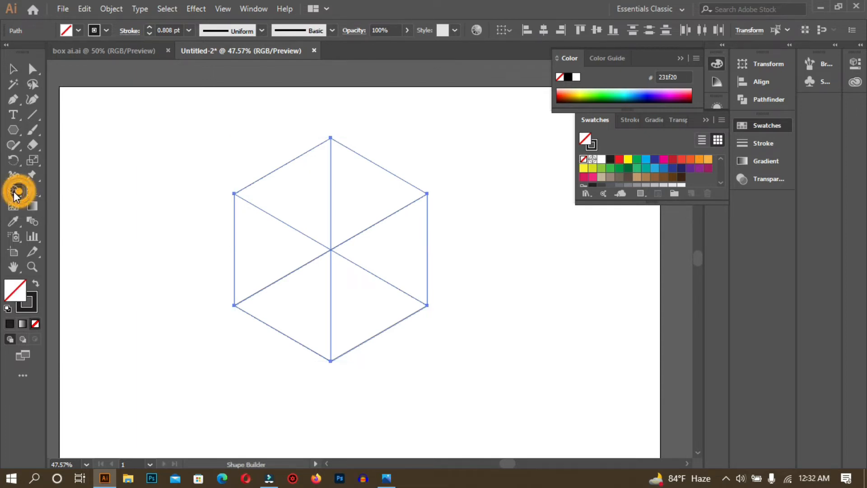
pyautogui.moveTo(253, 256); pyautogui.dragTo(285, 290)
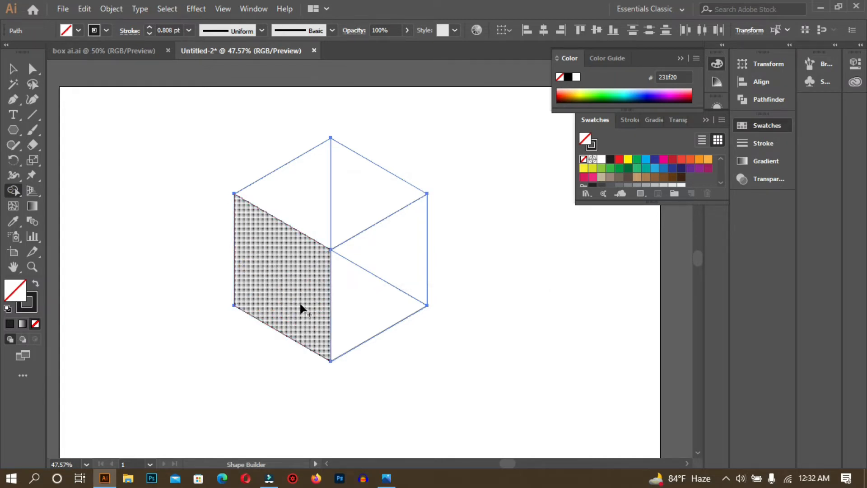
pyautogui.moveTo(360, 312); pyautogui.dragTo(393, 265)
pyautogui.click(290, 188)
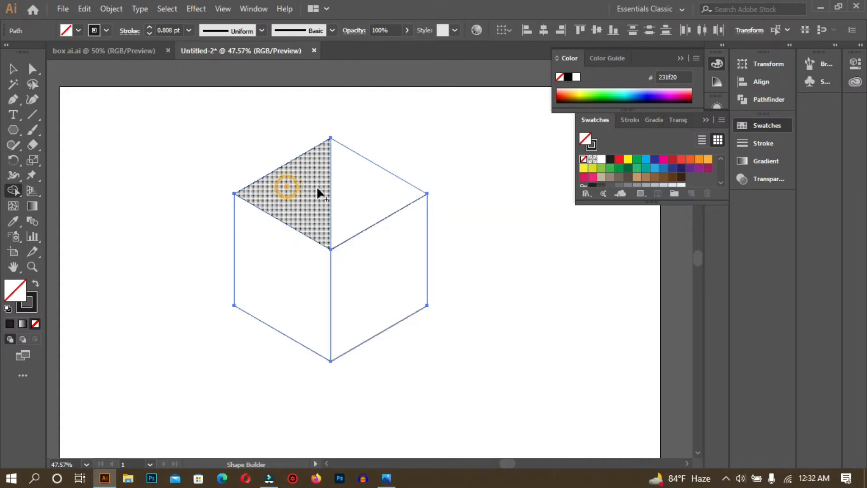
pyautogui.click(370, 189)
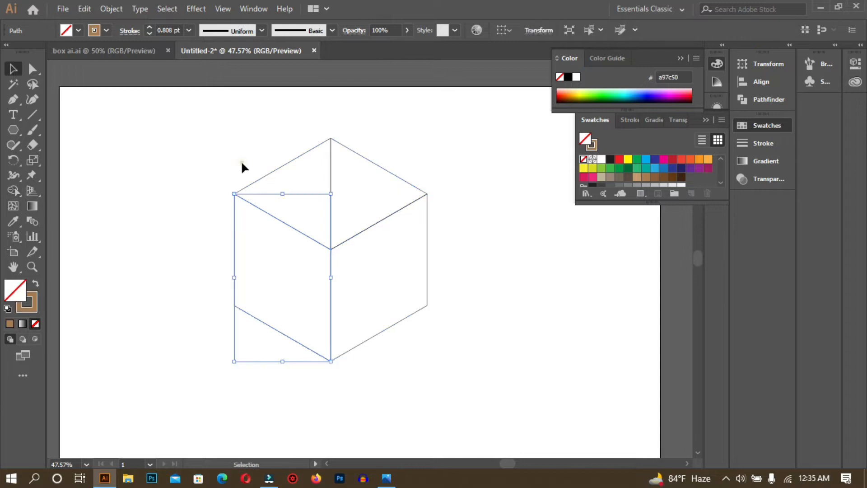
# Fill the cube's left face with the default white-to-black linear gradient
pyautogui.click(241, 163)
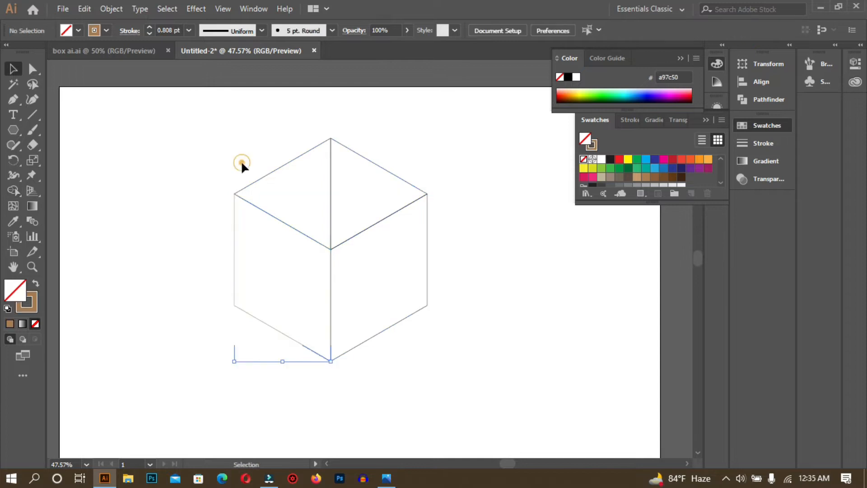
pyautogui.click(233, 253)
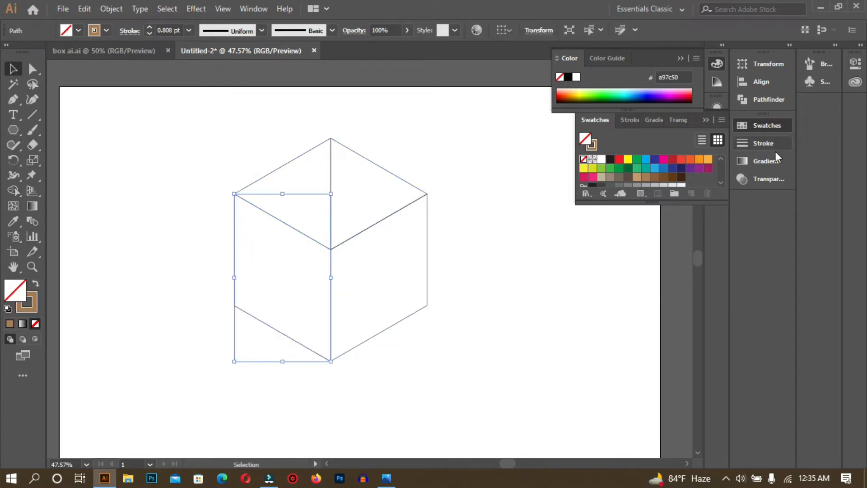
pyautogui.click(771, 162)
pyautogui.click(665, 213)
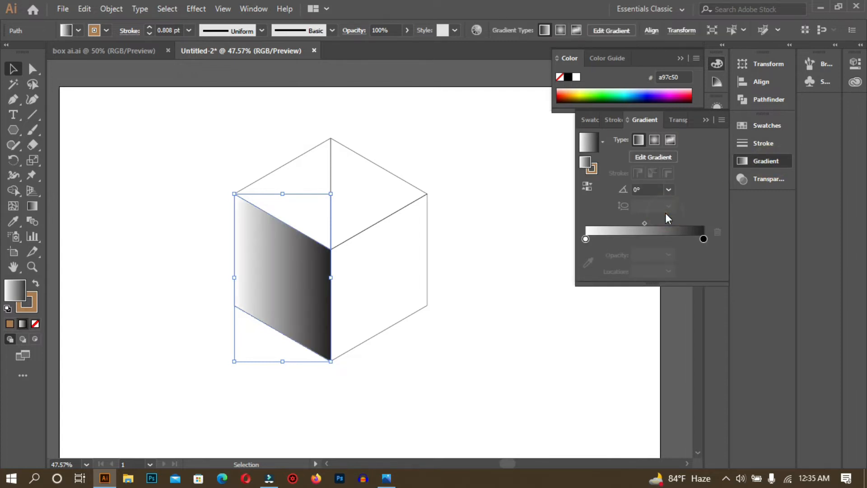
# Recolour the left face's gradient, with light brown c49a6c at the start stop and darker brown 8b5e3c at the end stop
pyautogui.doubleClick(587, 239)
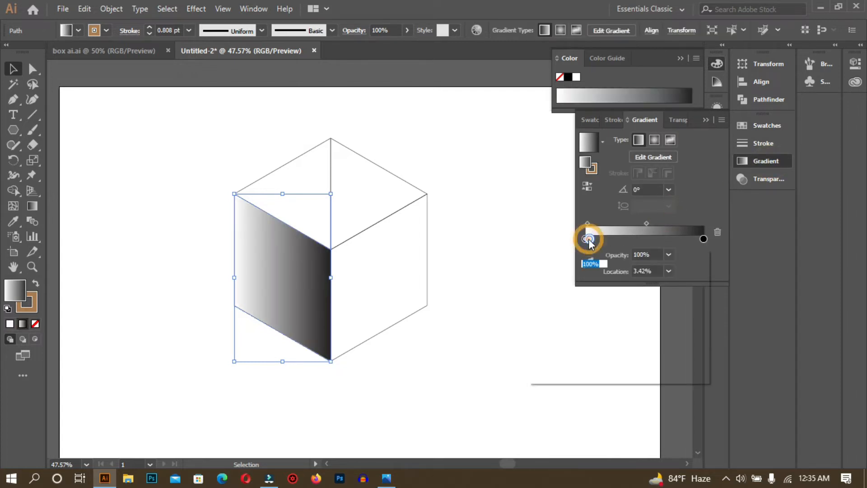
pyautogui.click(592, 242)
pyautogui.moveTo(590, 240); pyautogui.dragTo(592, 257)
pyautogui.doubleClick(586, 240)
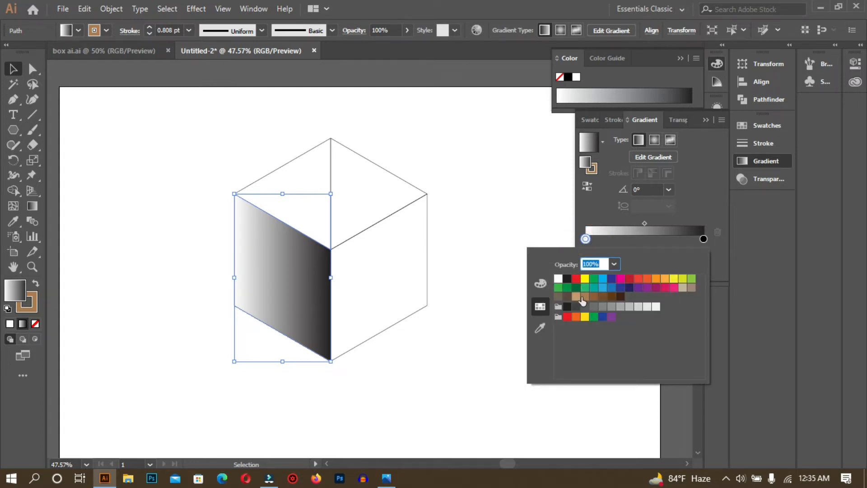
pyautogui.click(576, 297)
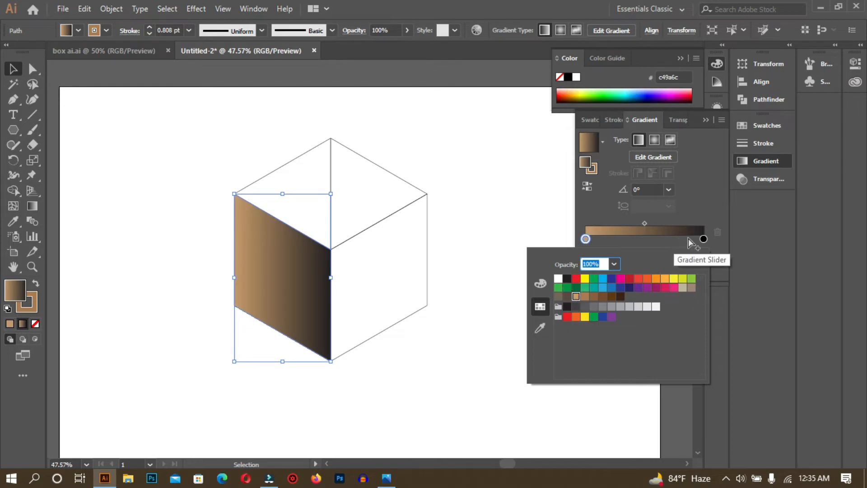
pyautogui.doubleClick(704, 239)
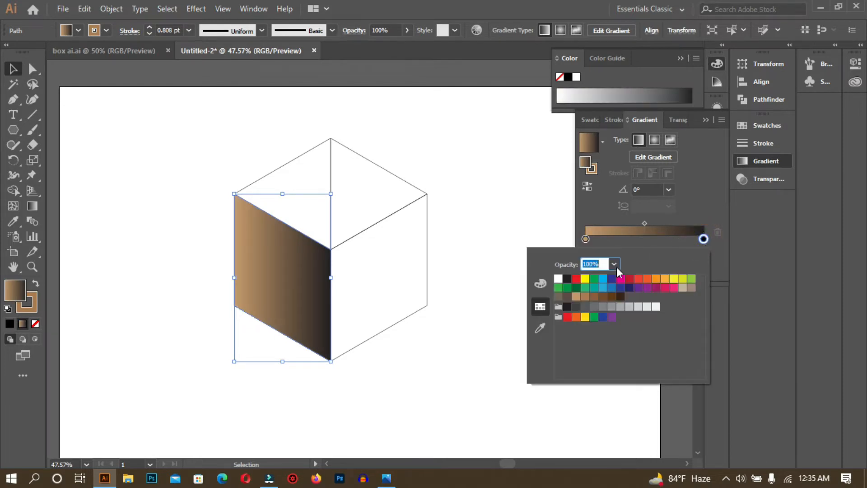
pyautogui.click(595, 297)
pyautogui.click(446, 192)
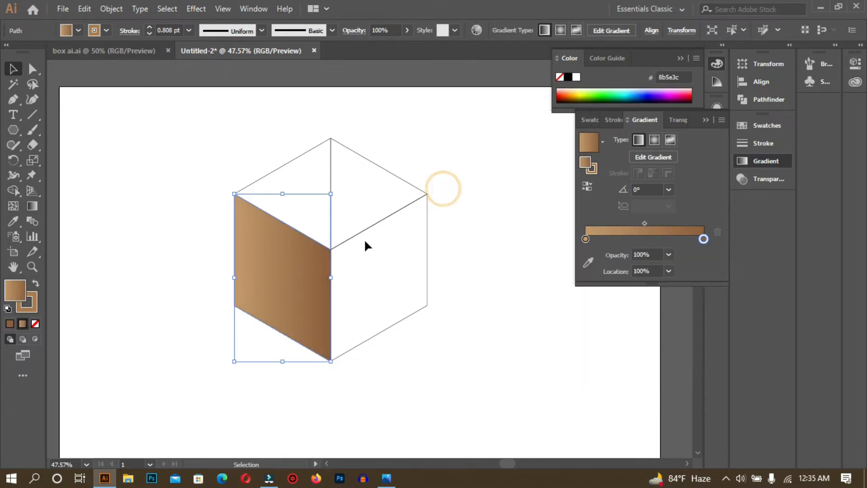
# Fill the cube's right face with the same brown linear gradient, reversed so the darker brown meets the central vertical edge
pyautogui.click(372, 223)
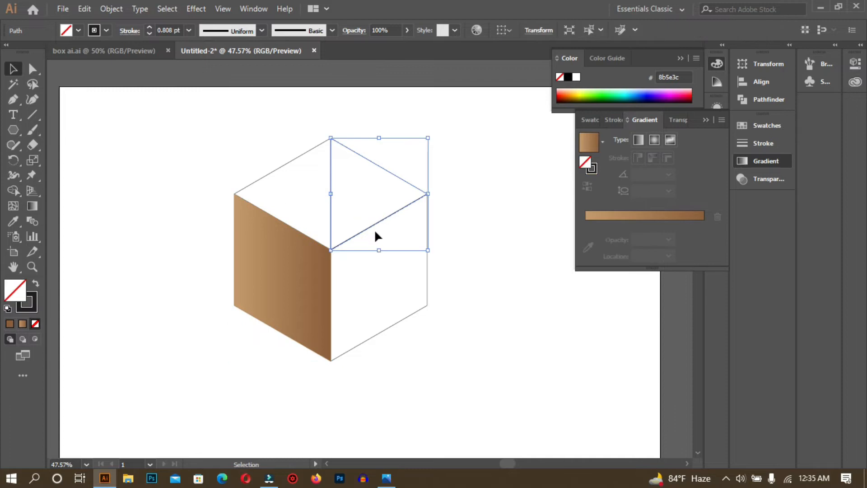
pyautogui.click(491, 287)
pyautogui.click(428, 273)
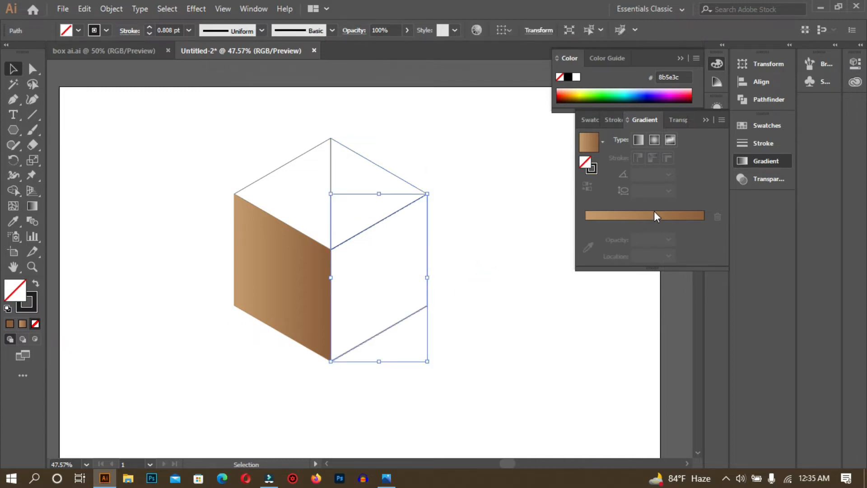
pyautogui.click(653, 214)
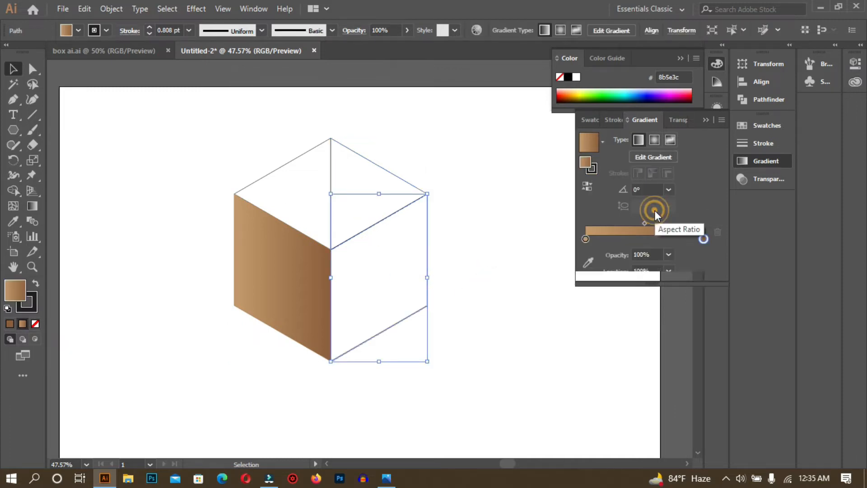
pyautogui.click(591, 185)
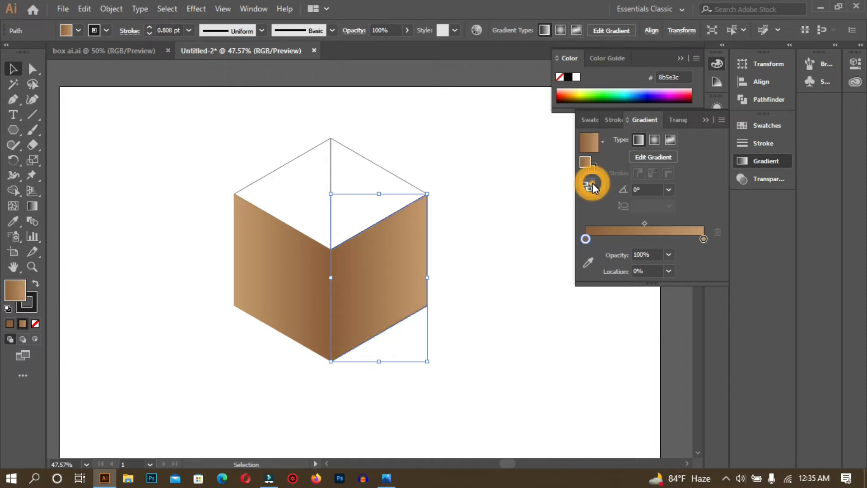
pyautogui.click(499, 183)
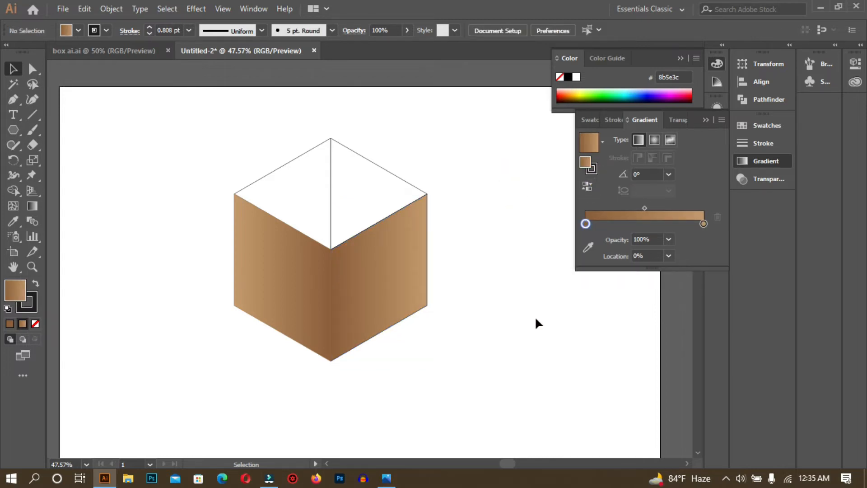
# Fill the upper-left triangle with the brown linear gradient and recolour its start stop to darker brown 754c29
pyautogui.click(310, 147)
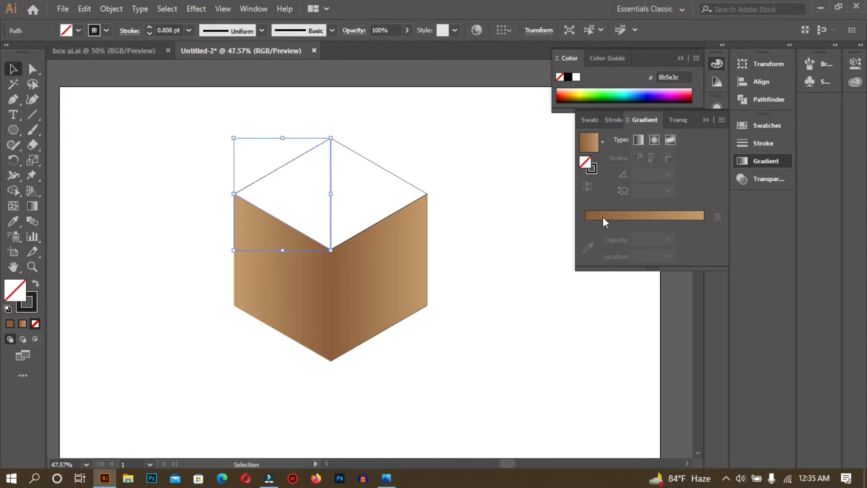
pyautogui.click(625, 216)
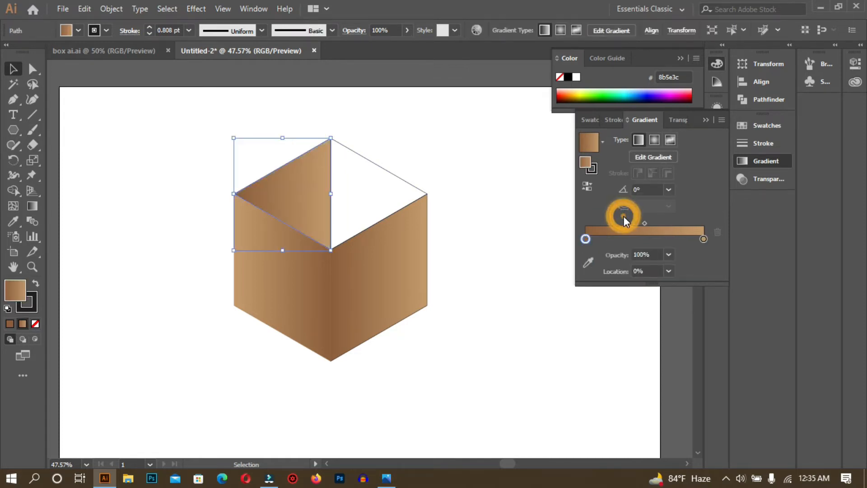
pyautogui.click(590, 240)
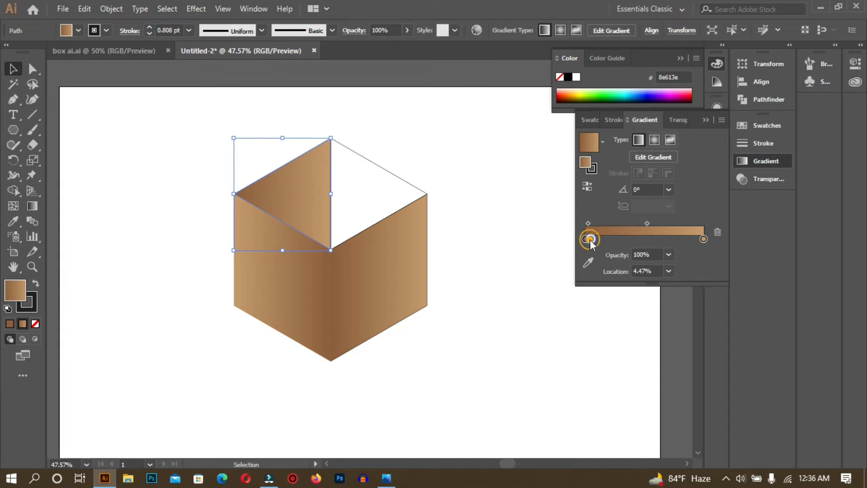
pyautogui.moveTo(590, 240); pyautogui.dragTo(587, 255)
pyautogui.doubleClick(586, 239)
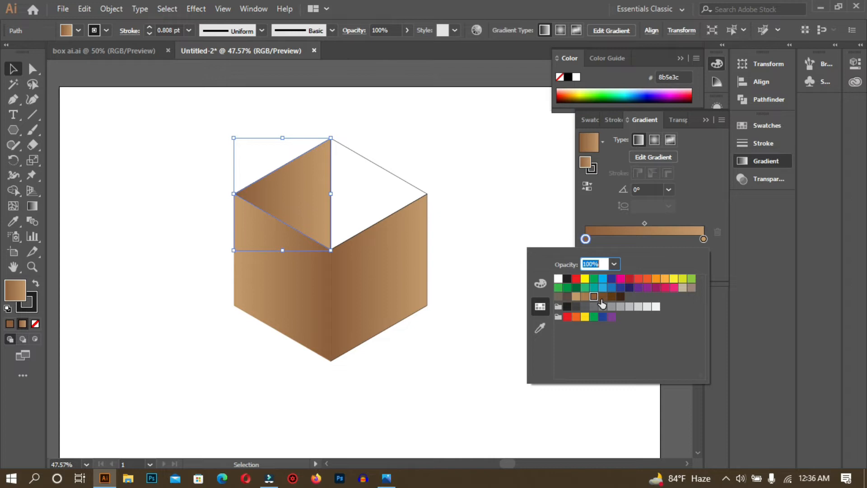
pyautogui.click(603, 296)
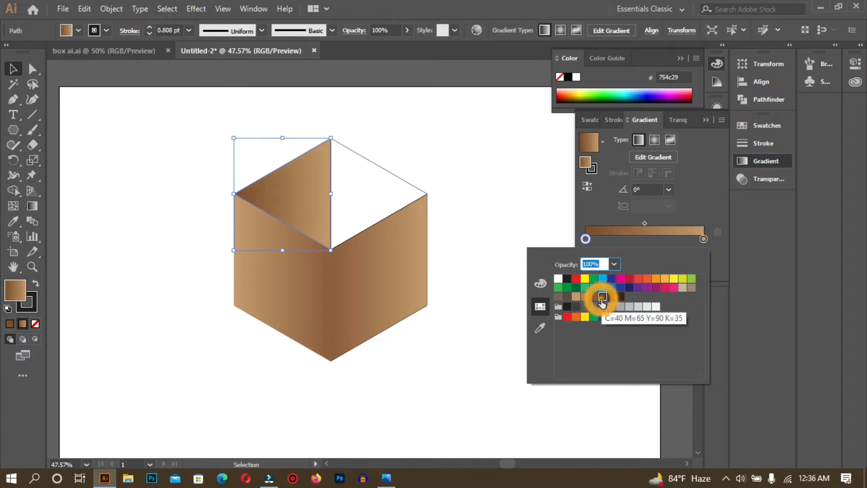
pyautogui.click(537, 174)
# Fill the upper-right triangle with the gradient and set its end stop to 754c29, giving a uniform dark brown
pyautogui.click(393, 174)
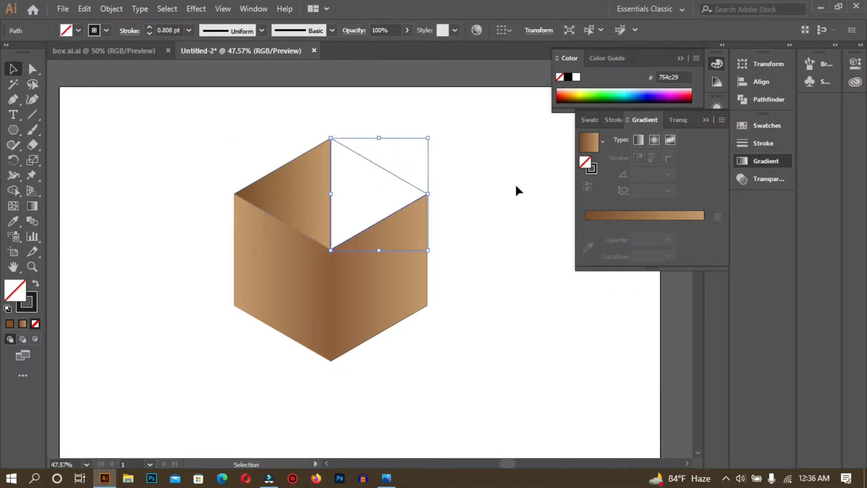
pyautogui.click(670, 214)
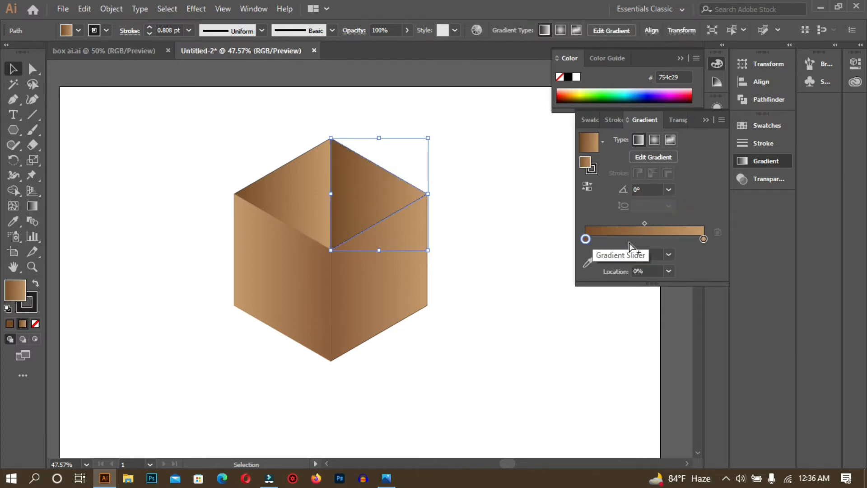
pyautogui.click(704, 239)
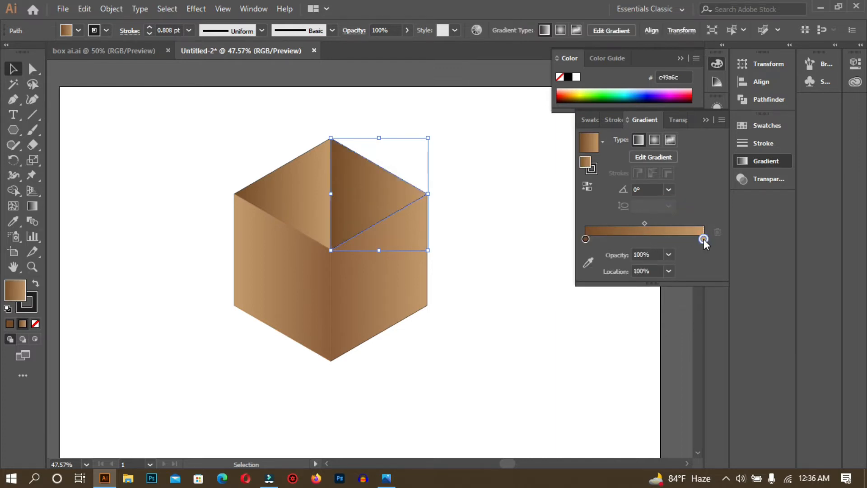
pyautogui.doubleClick(704, 240)
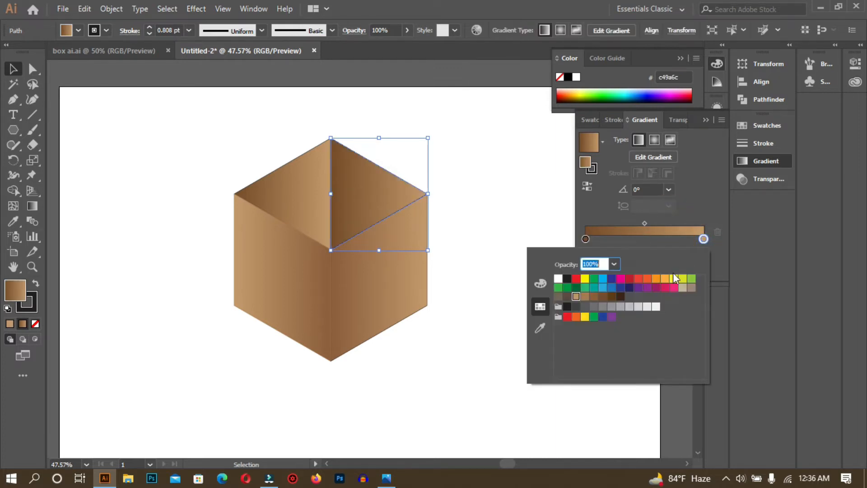
pyautogui.click(605, 297)
pyautogui.click(500, 151)
pyautogui.click(521, 311)
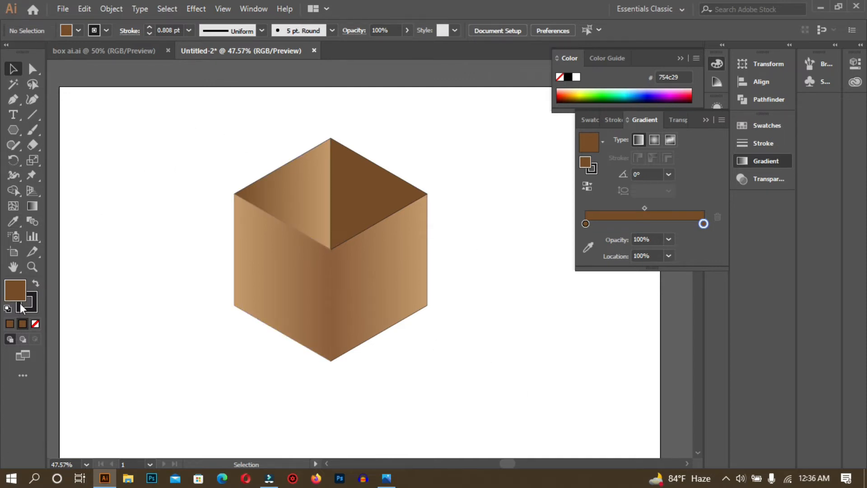
# Reduce the stroke weight of all the box faces together and scale the whole box up by about a quarter
pyautogui.moveTo(198, 122); pyautogui.dragTo(441, 387)
pyautogui.click(35, 302)
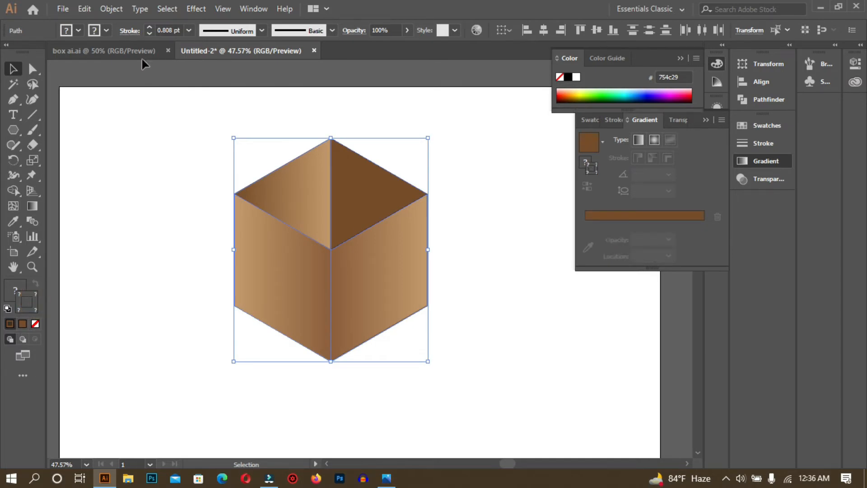
pyautogui.click(150, 27)
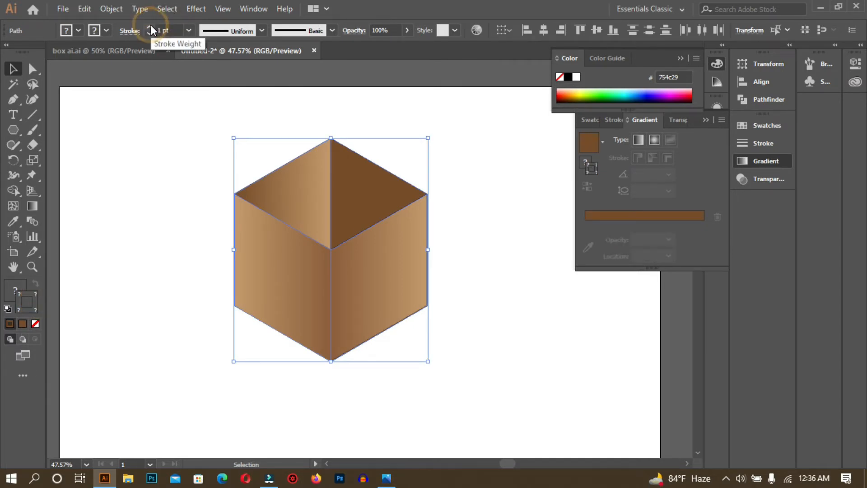
pyautogui.click(151, 32)
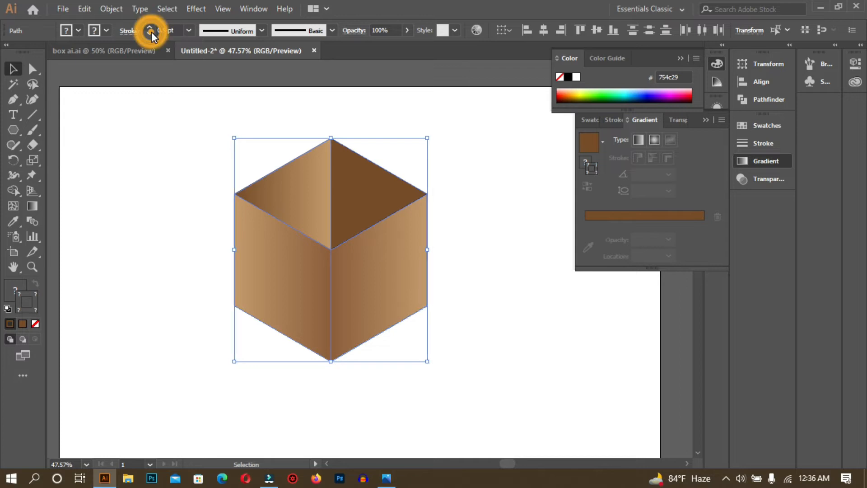
pyautogui.click(172, 96)
pyautogui.moveTo(427, 362); pyautogui.dragTo(469, 394)
pyautogui.click(532, 336)
# Draw a four-sided open flap with the Pen tool, folding outward and down from the box's front-left rim edge
pyautogui.scroll(1, 519, 321)
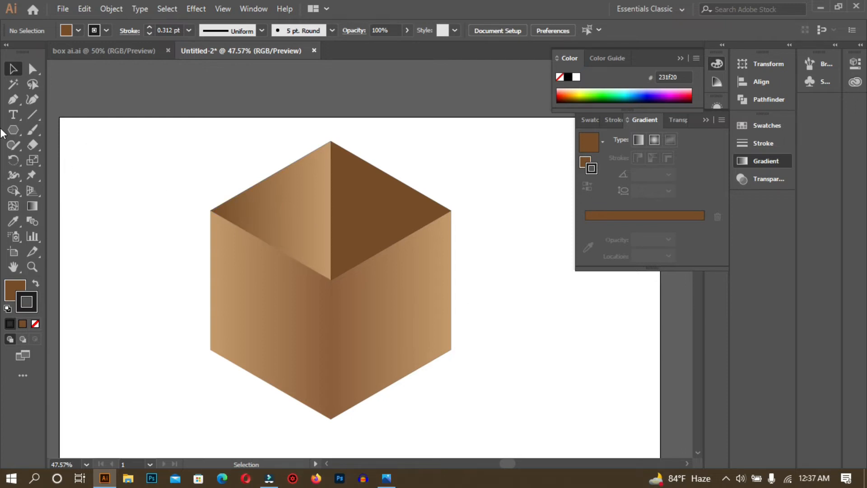
pyautogui.click(12, 98)
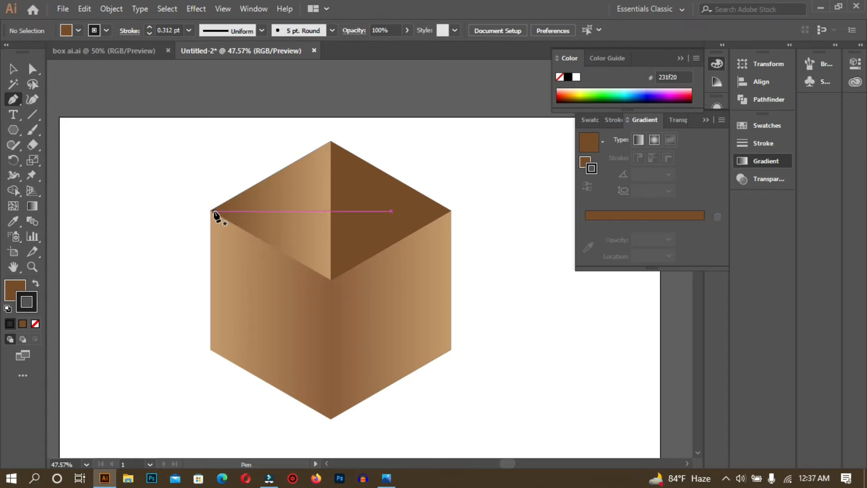
pyautogui.click(211, 211)
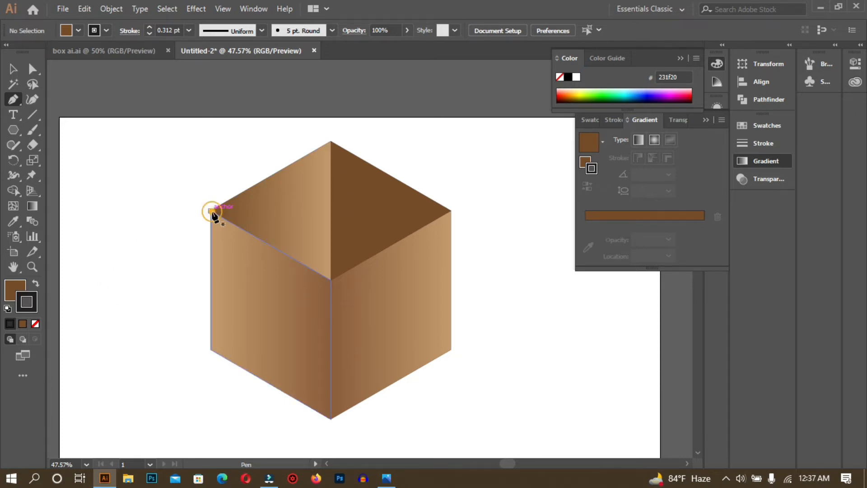
pyautogui.click(177, 267)
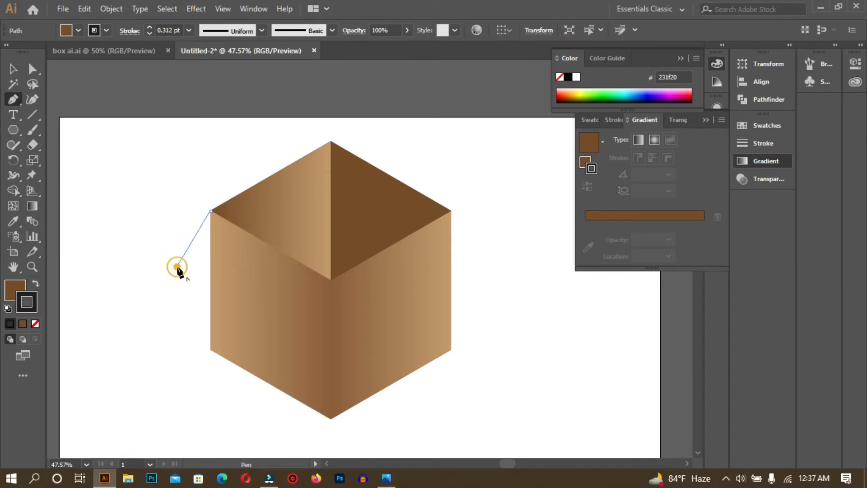
pyautogui.click(287, 331)
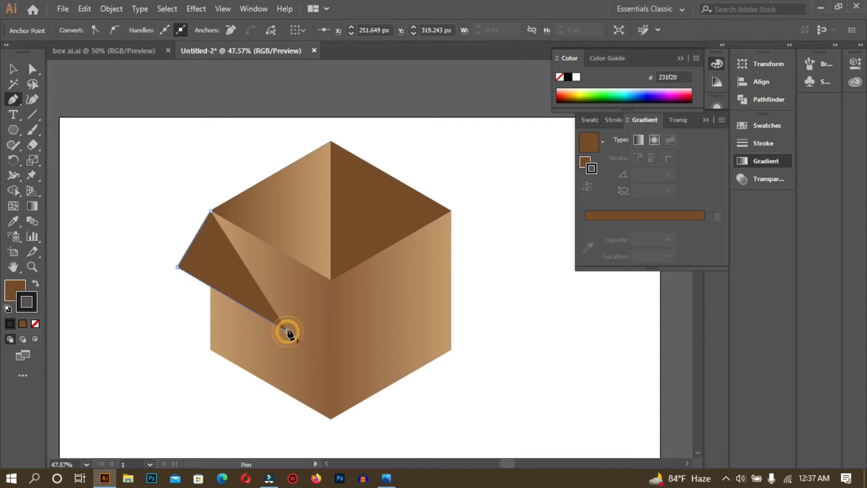
pyautogui.click(329, 278)
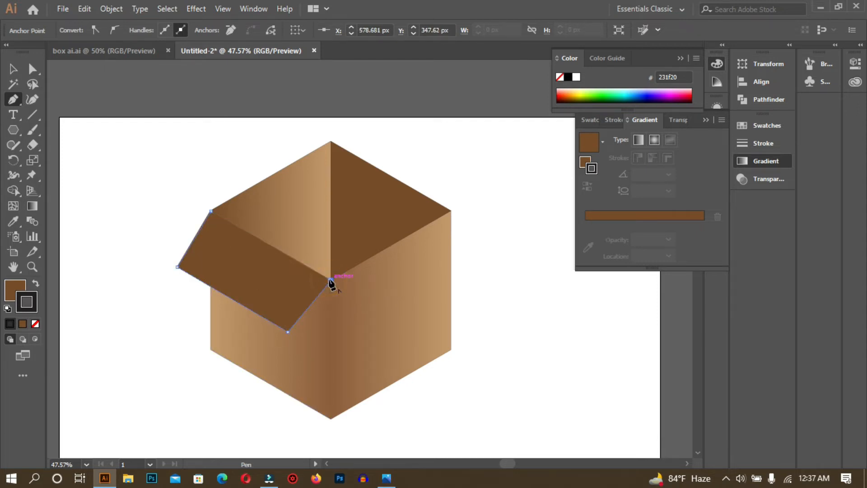
pyautogui.click(210, 211)
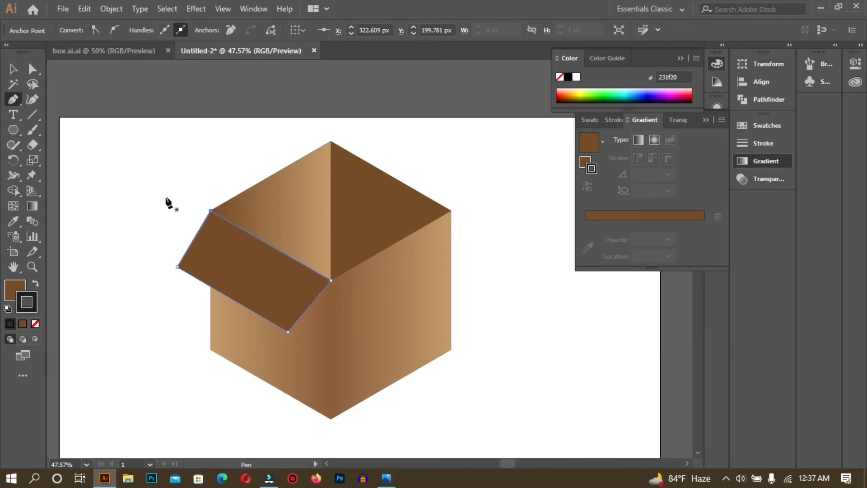
pyautogui.click(13, 69)
pyautogui.click(488, 296)
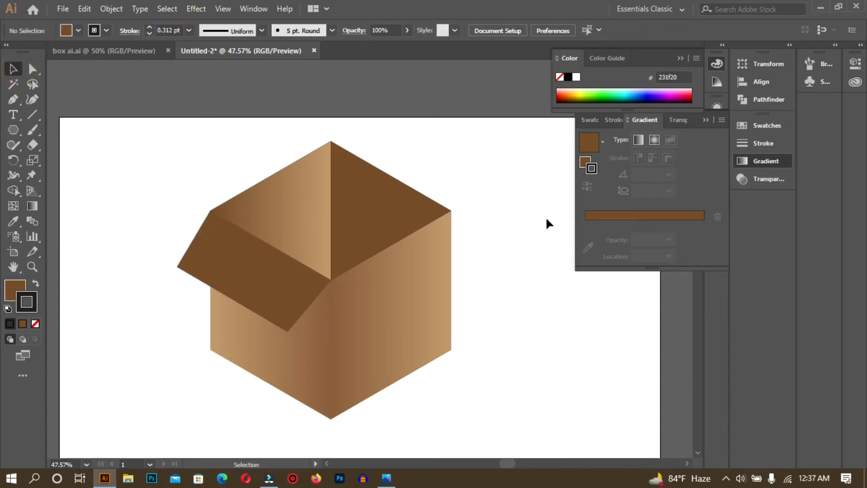
# Draw a matching four-sided flap with the Pen tool, folding outward and down from the box's front-right rim edge
pyautogui.click(14, 97)
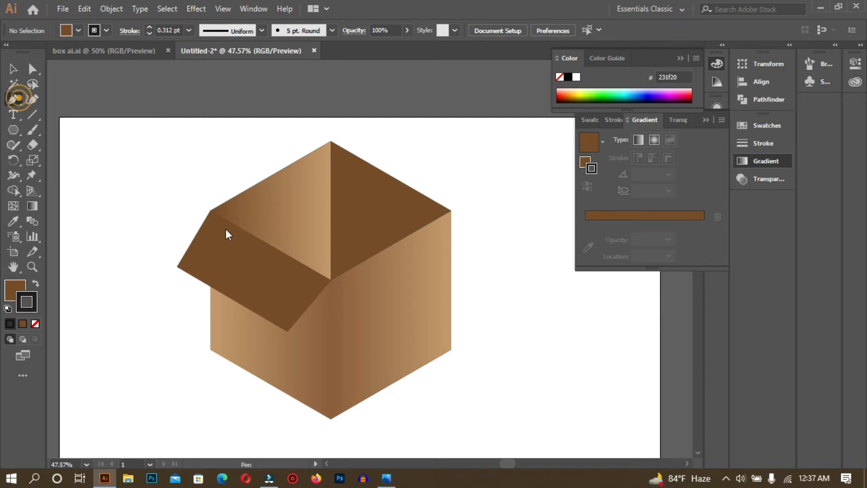
pyautogui.click(331, 280)
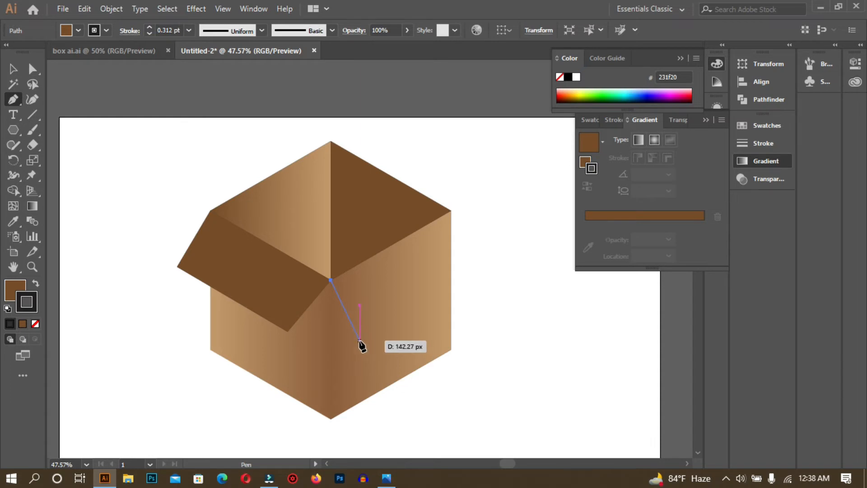
pyautogui.click(360, 340)
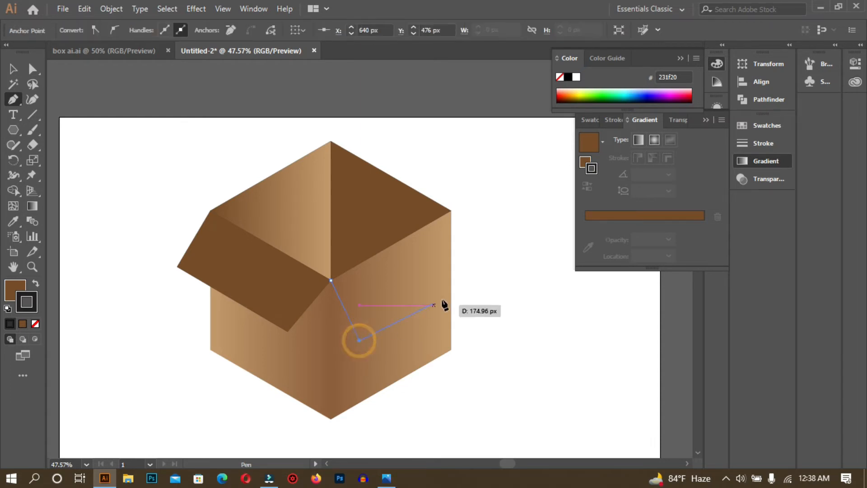
pyautogui.click(473, 266)
pyautogui.click(450, 211)
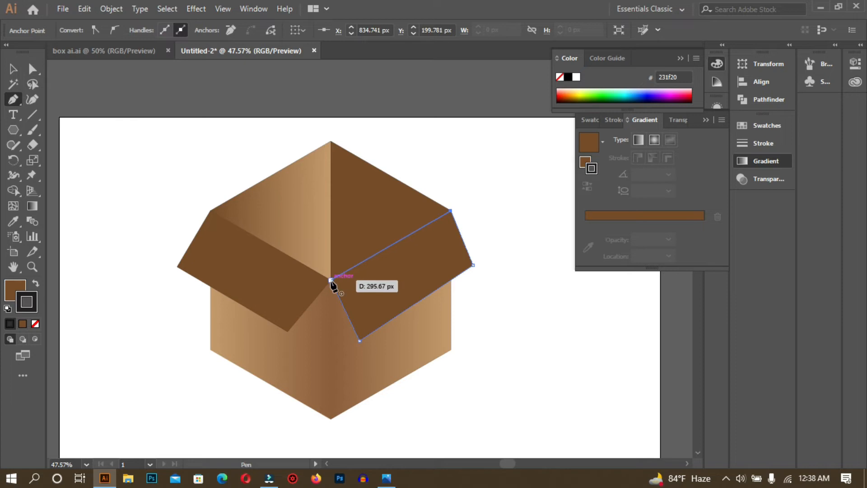
pyautogui.click(331, 280)
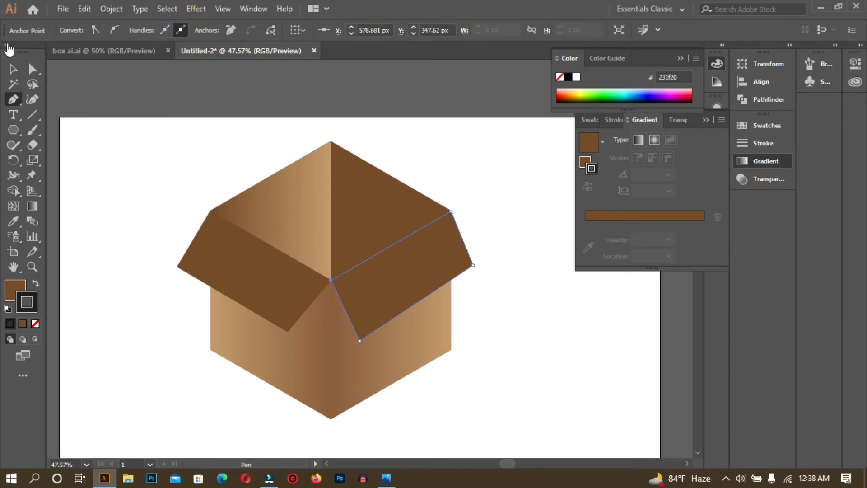
pyautogui.click(14, 69)
pyautogui.click(101, 162)
# Fill the front-left flap with the light brown swatch
pyautogui.click(278, 292)
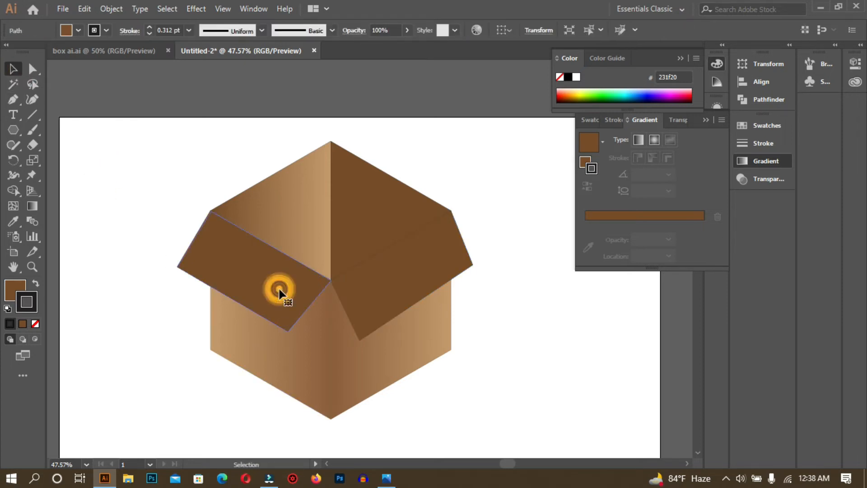
pyautogui.click(764, 125)
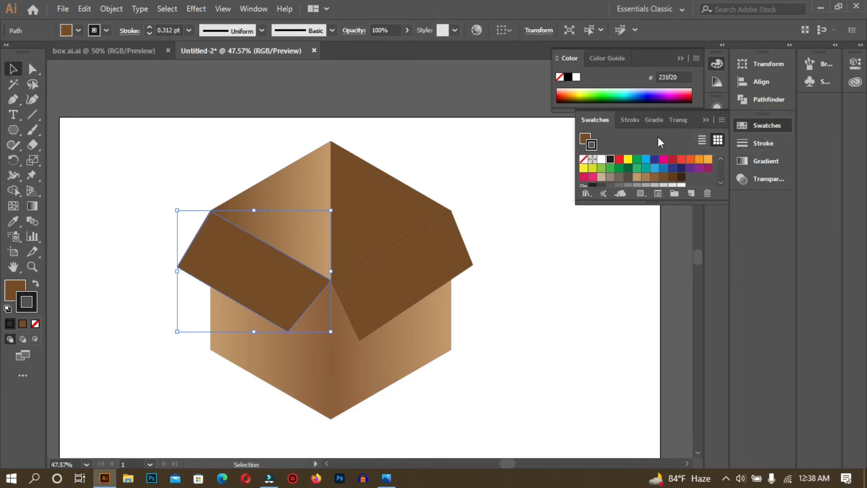
pyautogui.click(637, 177)
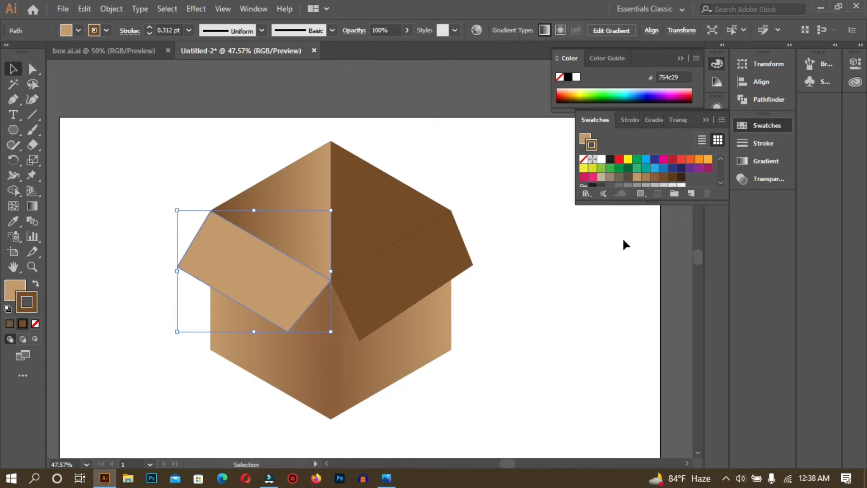
pyautogui.click(591, 347)
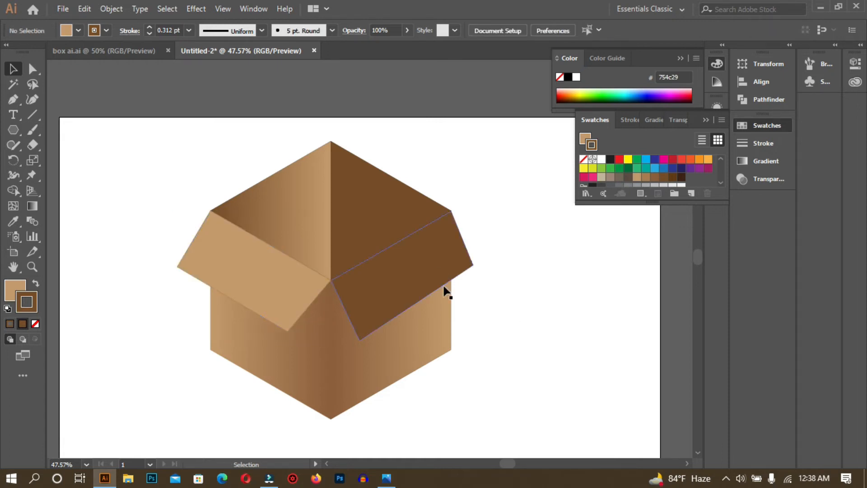
# Match the front-right flap's fill and stroke to the front-left flap with the Eyedropper
pyautogui.click(418, 248)
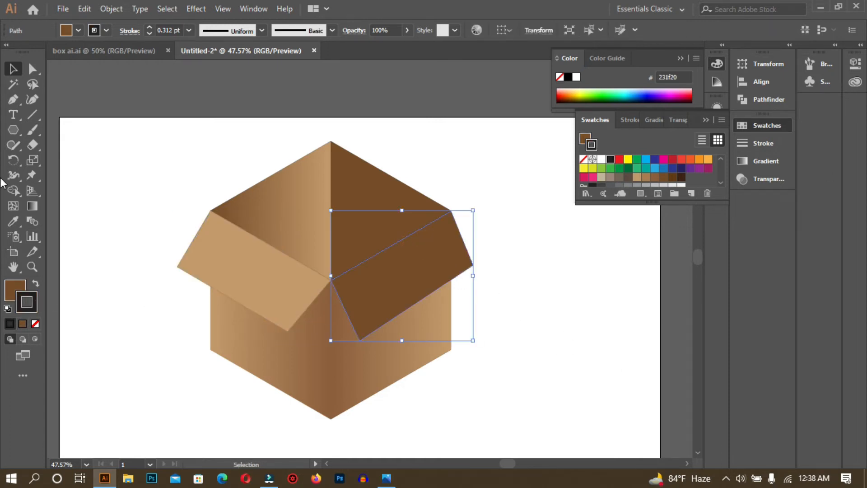
pyautogui.click(14, 221)
pyautogui.click(285, 267)
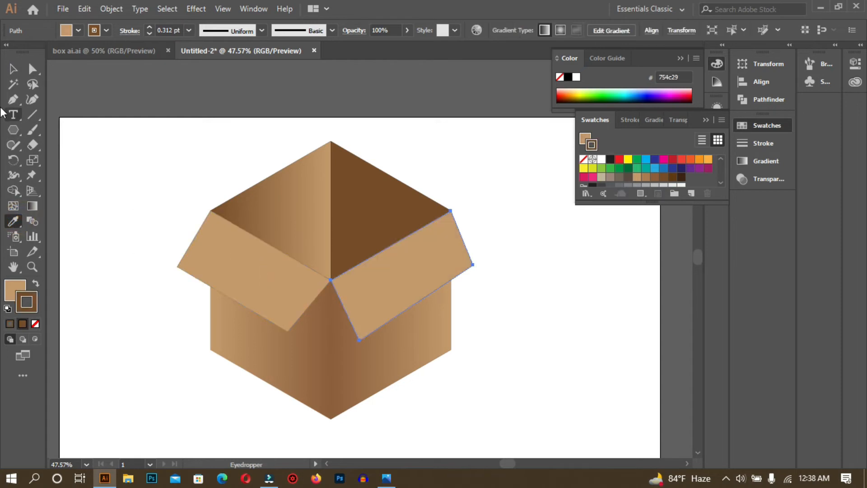
pyautogui.click(14, 69)
pyautogui.click(551, 279)
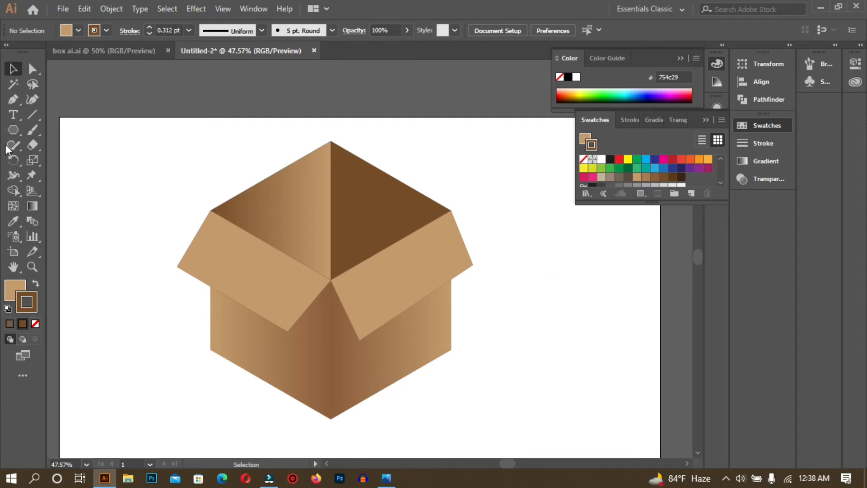
# Draw a narrow four-sided flap with the Pen tool along the back-right rim edge, pointing outward past the box's right corner
pyautogui.click(8, 100)
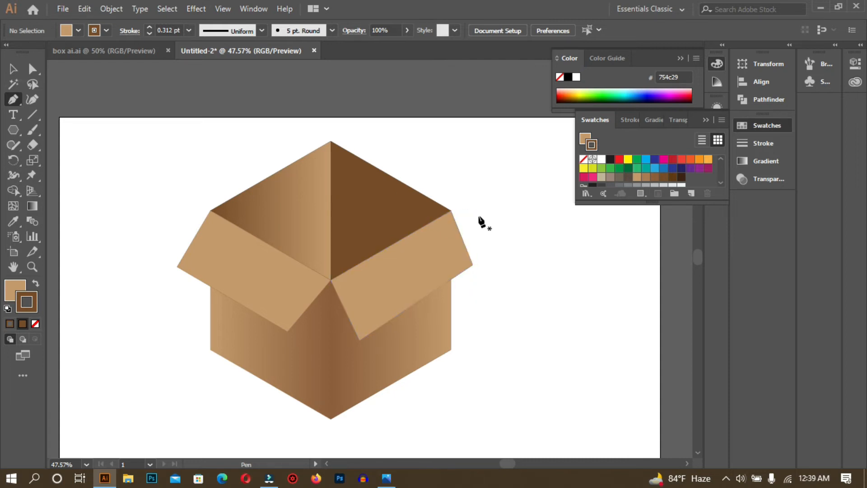
pyautogui.click(451, 211)
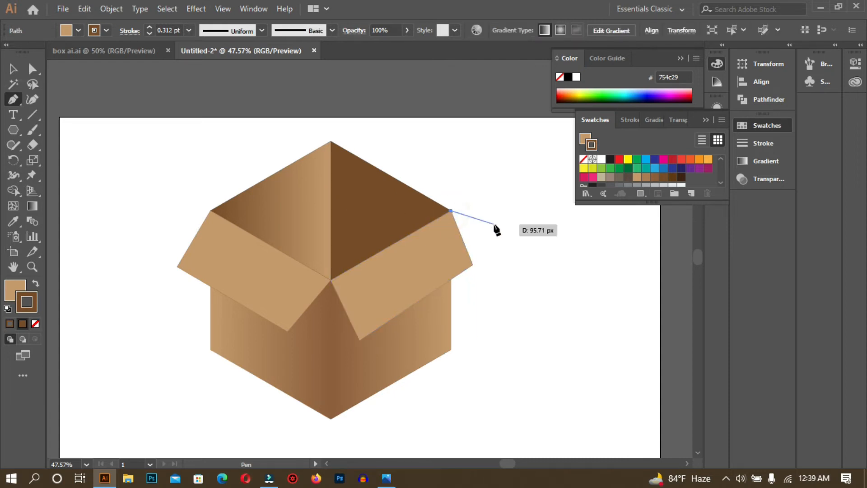
pyautogui.click(495, 244)
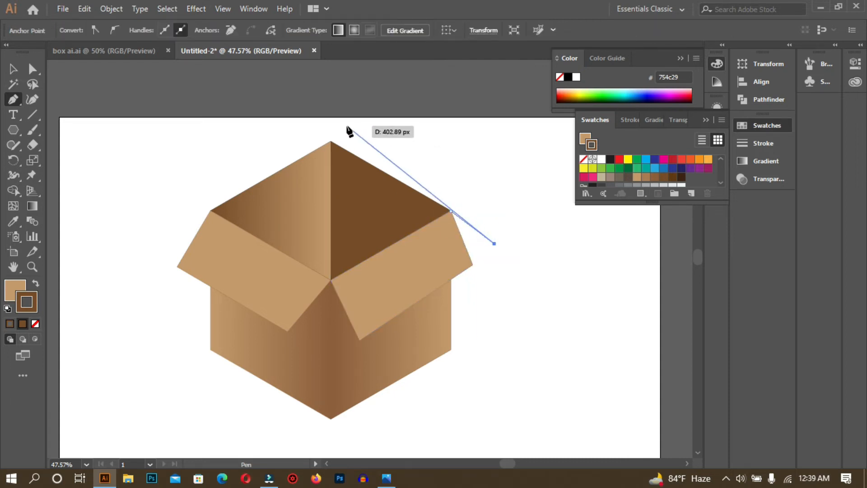
pyautogui.click(336, 175)
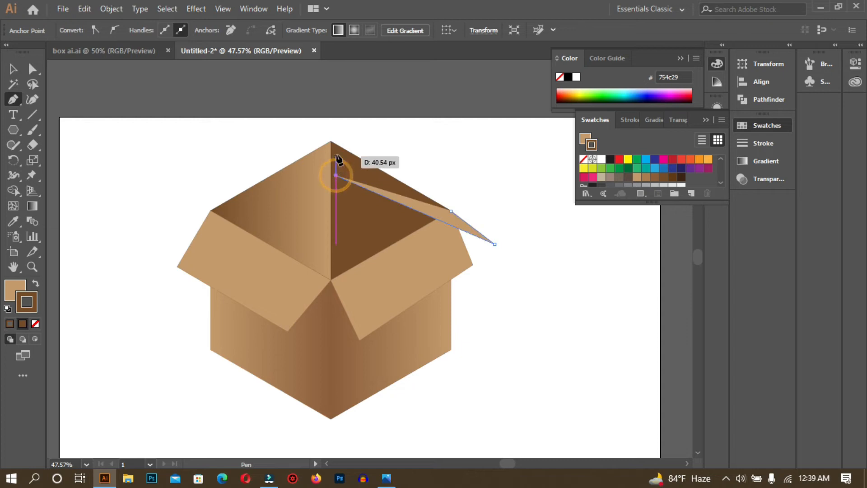
pyautogui.click(331, 141)
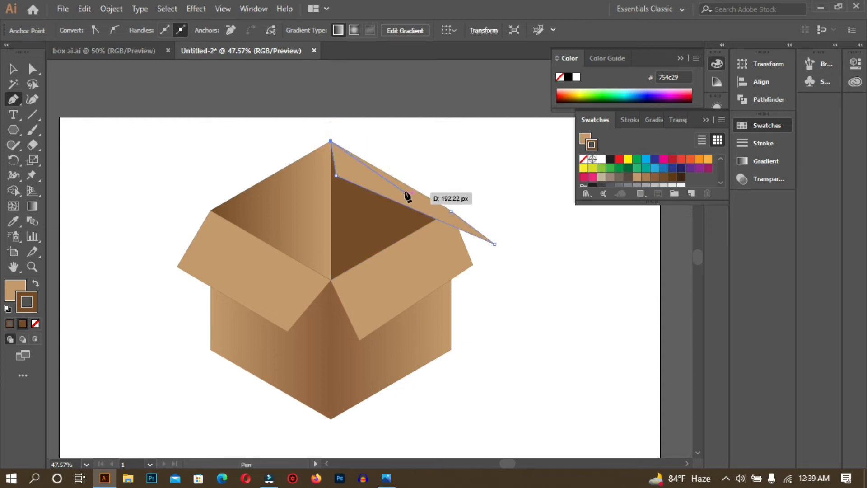
pyautogui.click(495, 243)
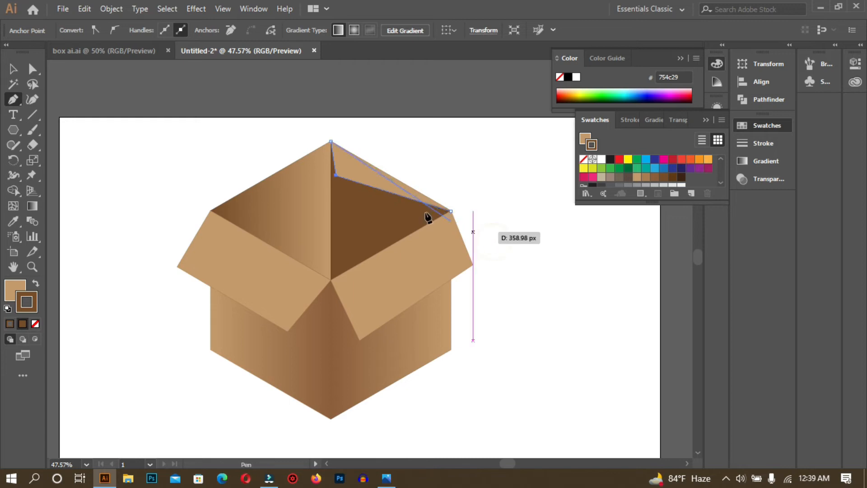
pyautogui.click(331, 141)
pyautogui.click(13, 68)
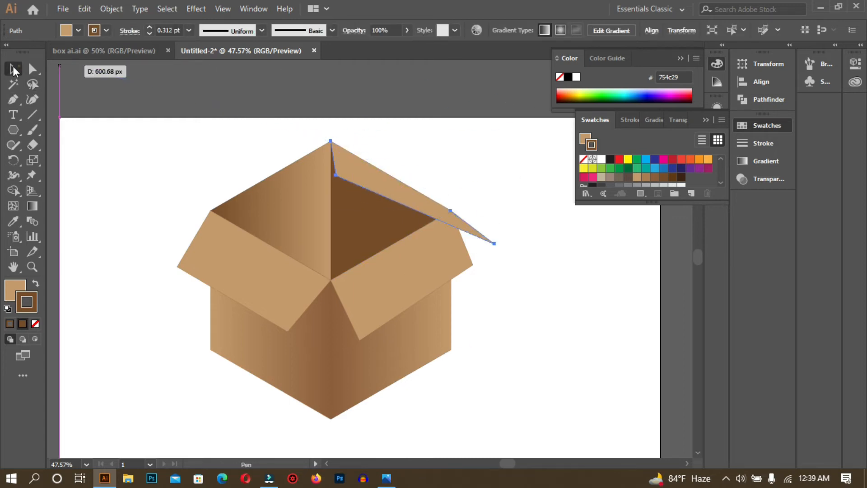
pyautogui.click(538, 245)
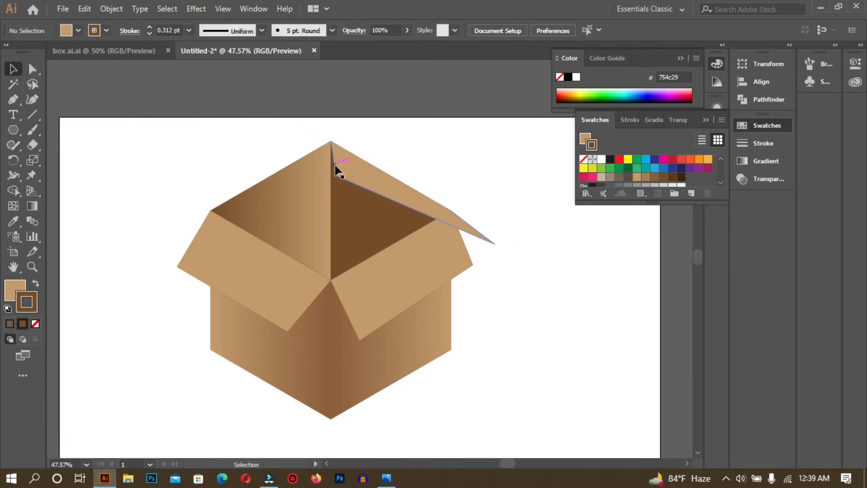
# Send the narrow back-right flap behind all the other box shapes
pyautogui.click(376, 176)
pyautogui.rightClick(376, 177)
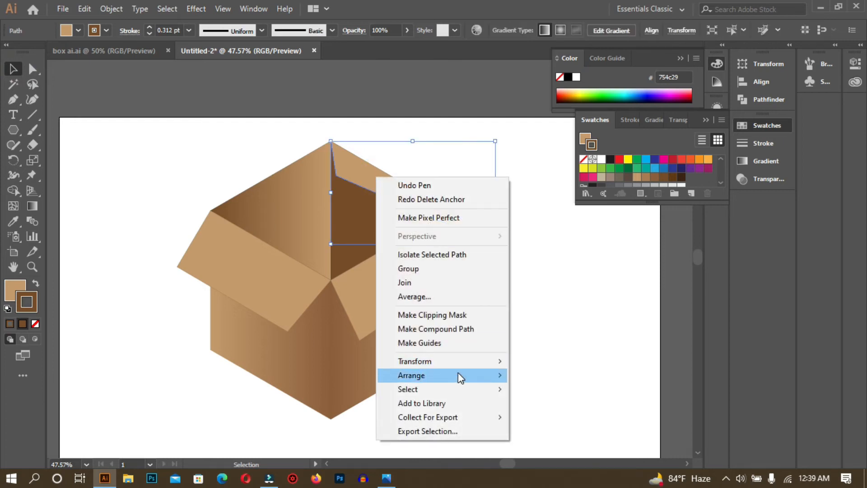
pyautogui.moveTo(461, 380)
pyautogui.click(558, 416)
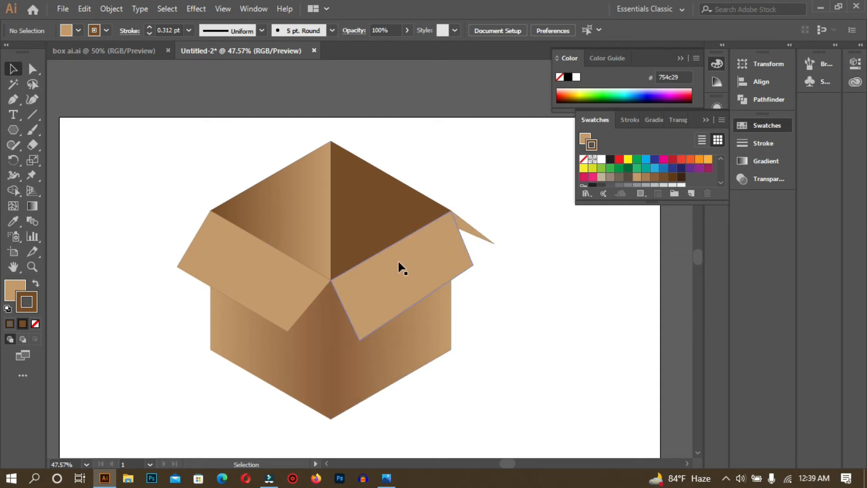
# Draw a triangular shadow shape with the Pen tool over the front-left flap, its lower corner extending just below the flap
pyautogui.click(12, 101)
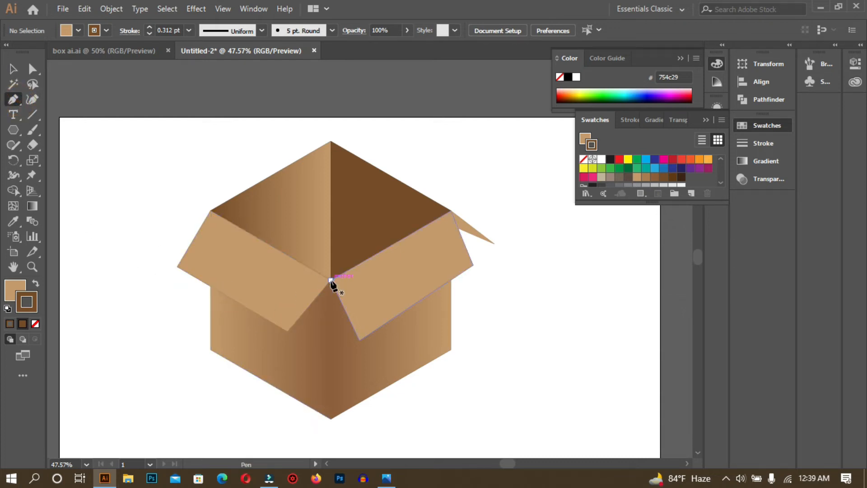
pyautogui.click(293, 346)
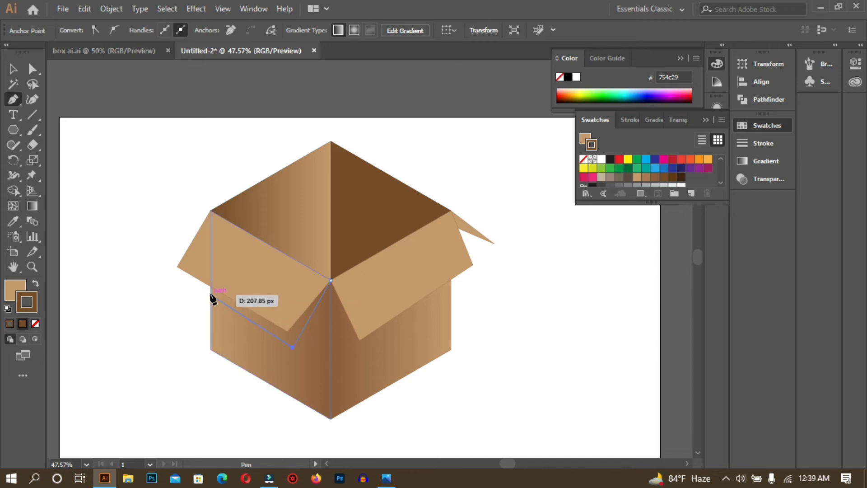
pyautogui.click(180, 262)
pyautogui.click(331, 281)
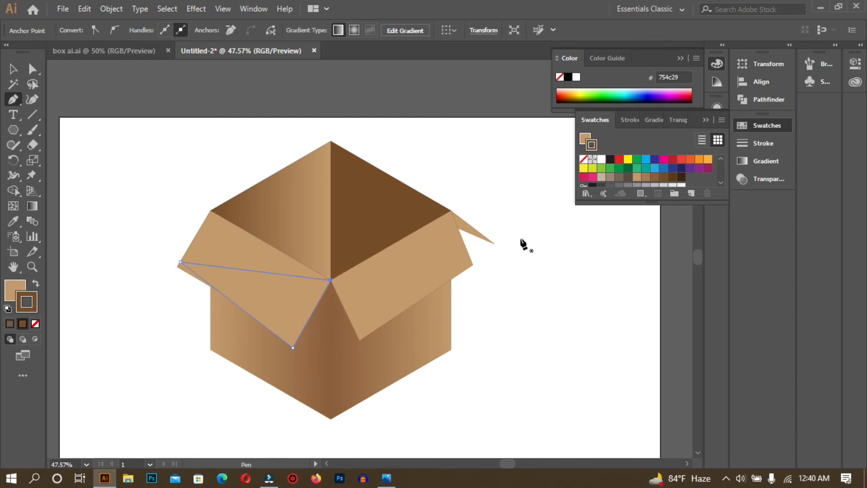
# Give the front-left shadow triangle a black fill and a light brown stroke
pyautogui.click(610, 160)
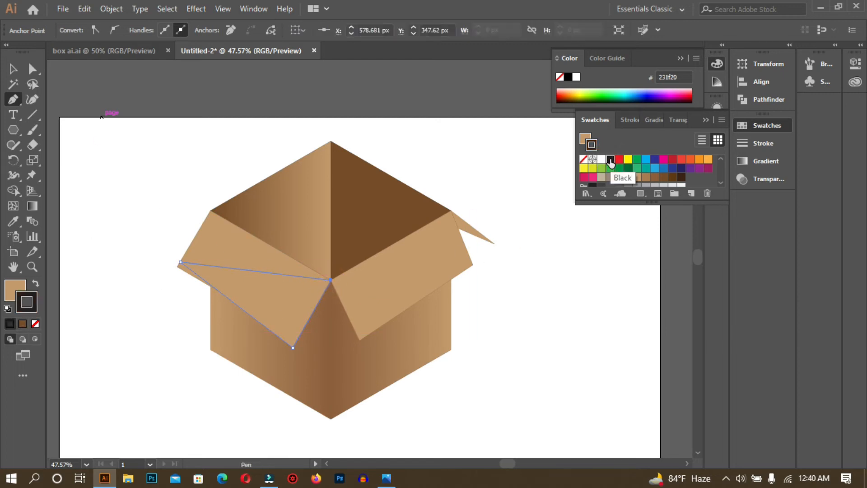
pyautogui.hotkey('shift', 'x')
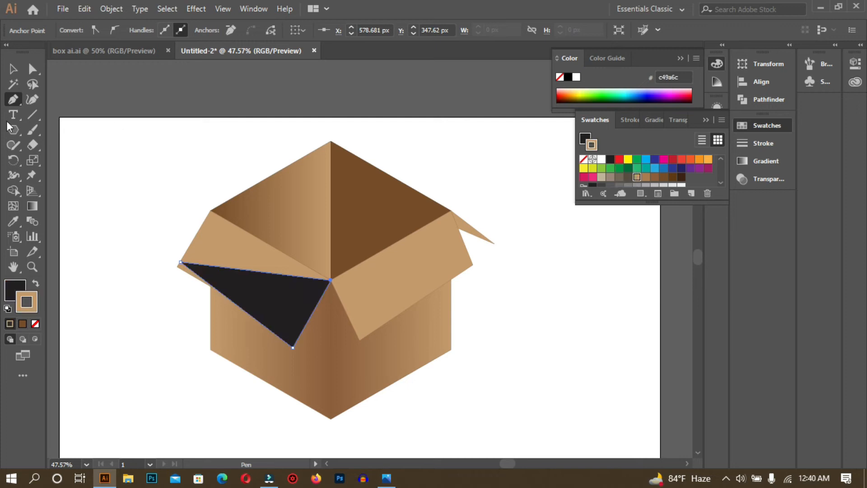
pyautogui.click(14, 68)
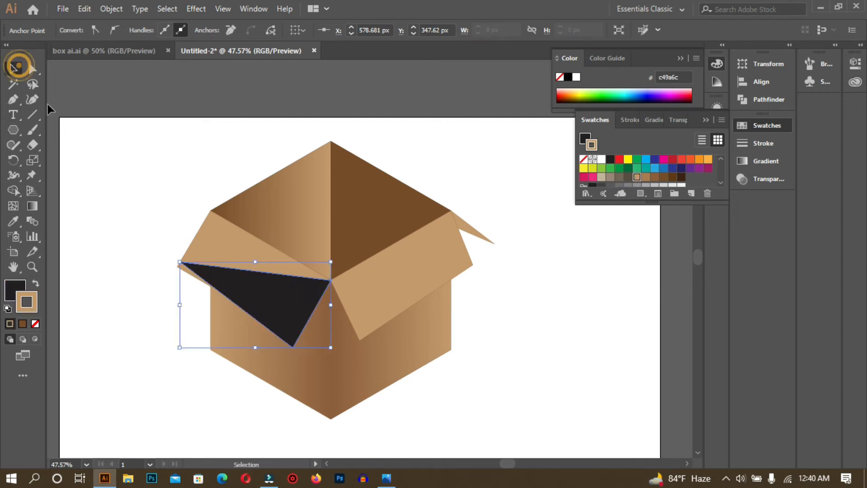
pyautogui.click(131, 162)
# Bring the front-left flap to the front so it overlaps the black shadow triangle
pyautogui.click(239, 248)
pyautogui.rightClick(239, 247)
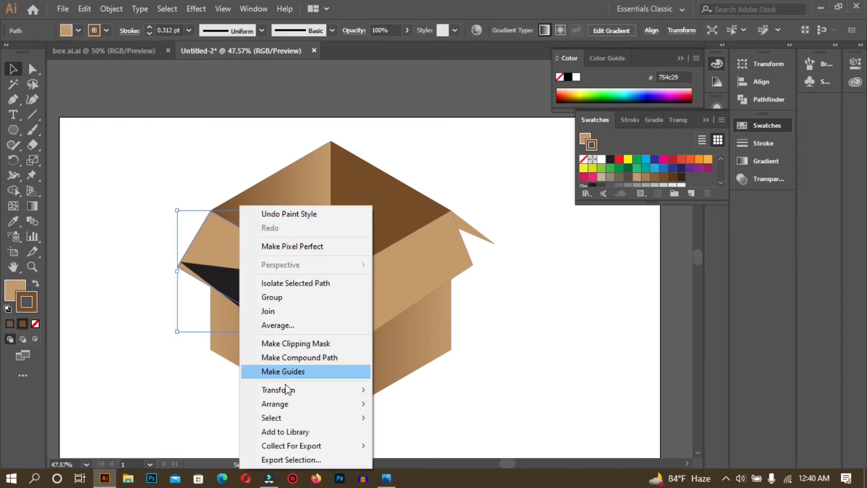
pyautogui.moveTo(292, 402)
pyautogui.click(401, 405)
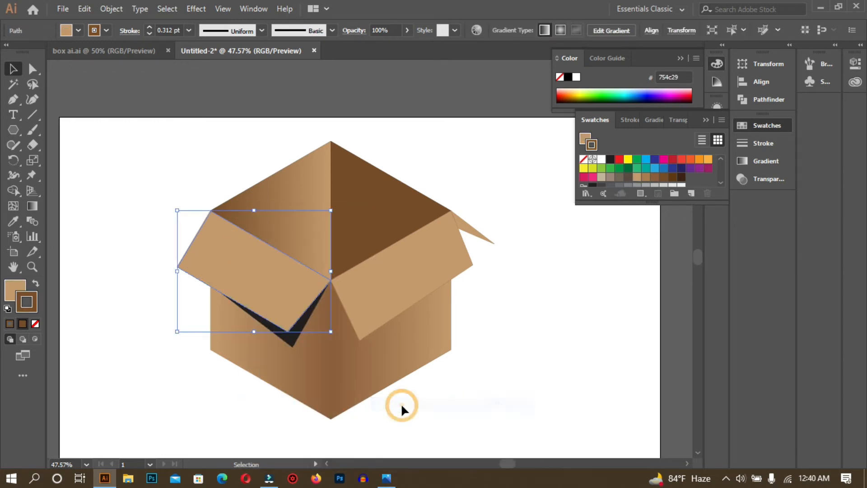
pyautogui.click(516, 386)
# Lower the opacity of the black shadow triangle under the front-left flap to 25%
pyautogui.moveTo(288, 332); pyautogui.dragTo(291, 342)
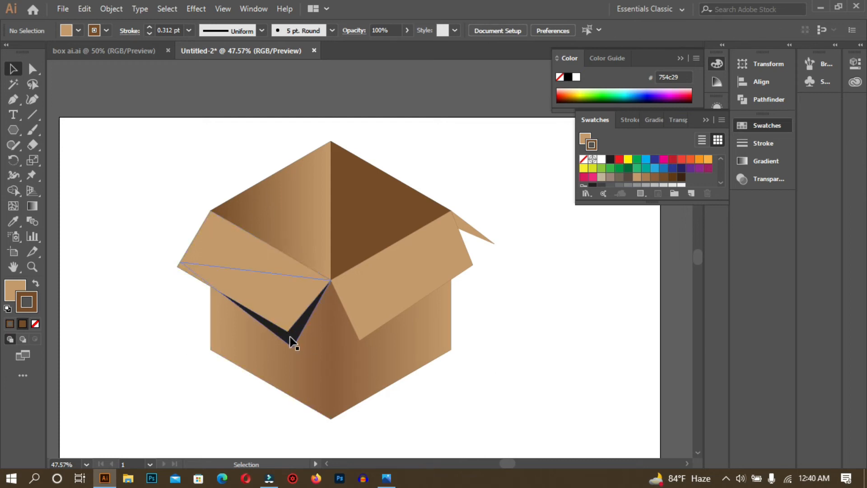
pyautogui.click(292, 342)
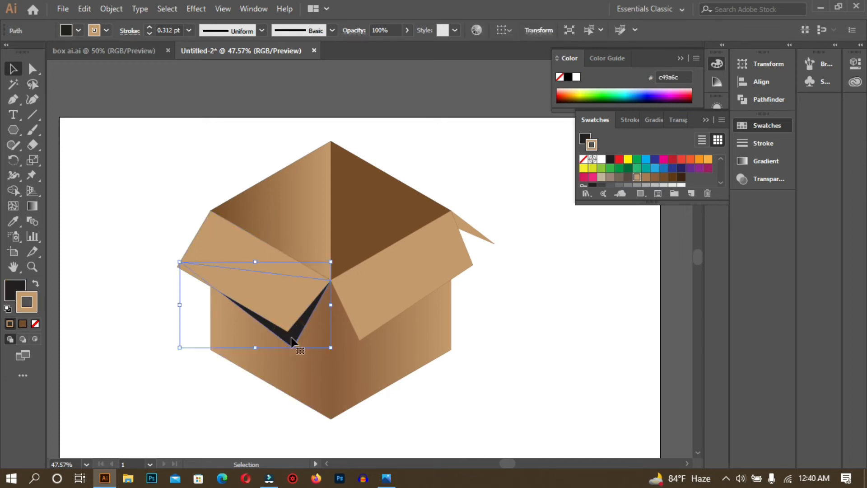
pyautogui.click(407, 30)
pyautogui.click(378, 45)
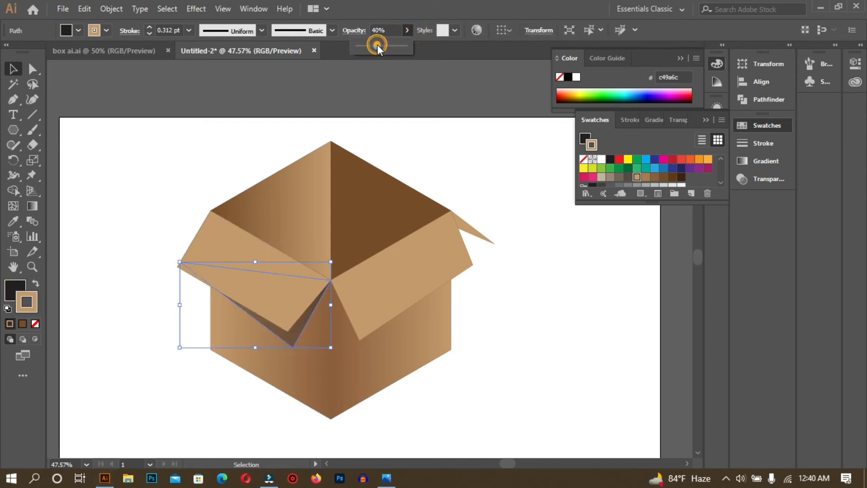
pyautogui.click(367, 45)
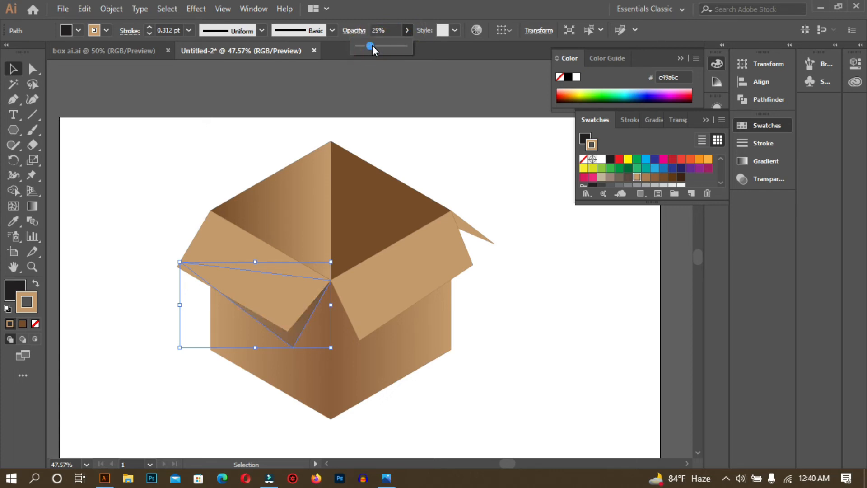
pyautogui.click(567, 300)
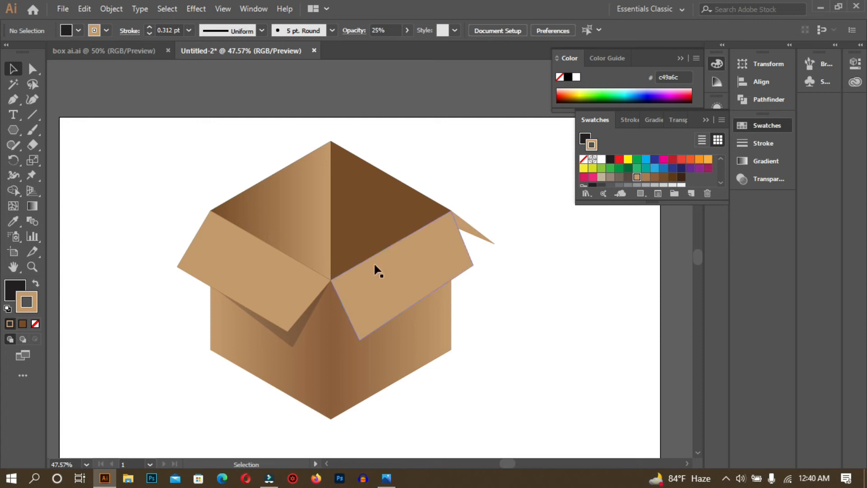
# Draw a black shadow triangle with the Pen tool over the front-right flap, its lower corner extending just below the flap
pyautogui.click(13, 99)
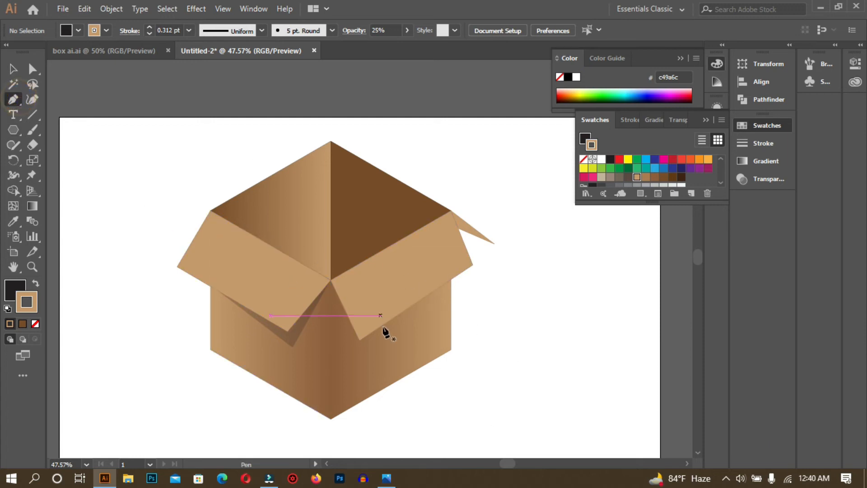
pyautogui.click(330, 281)
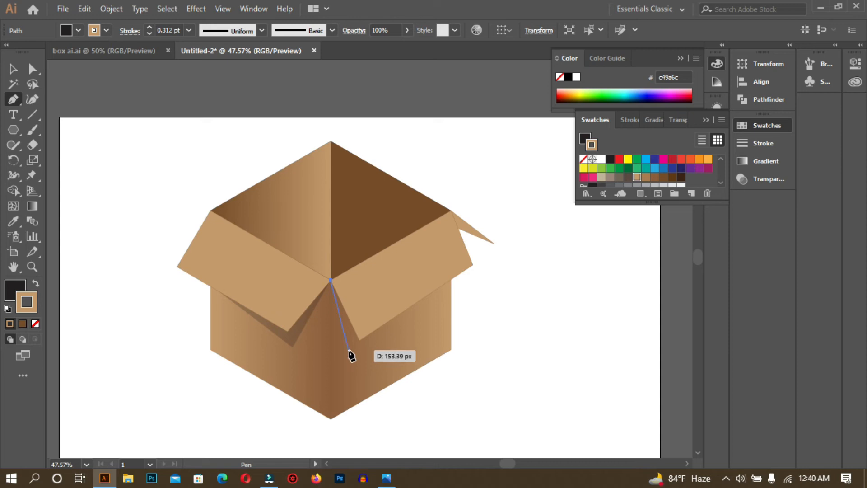
pyautogui.click(349, 352)
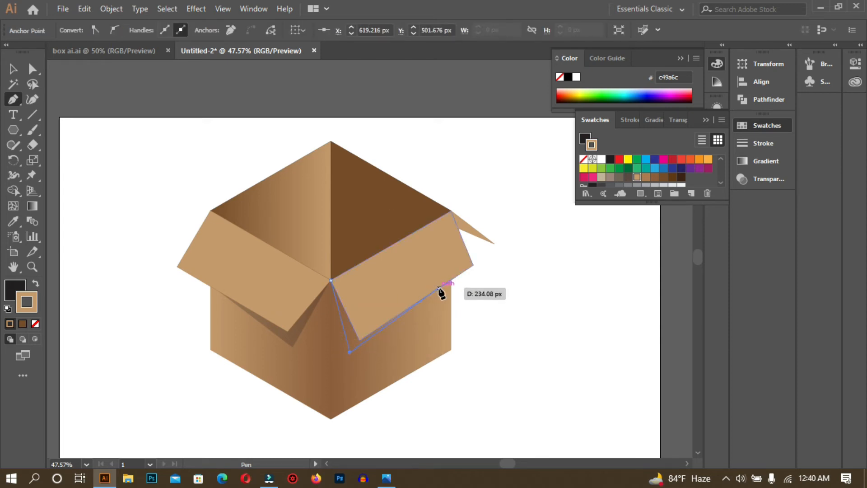
pyautogui.click(439, 289)
pyautogui.click(332, 280)
pyautogui.click(13, 68)
pyautogui.click(534, 260)
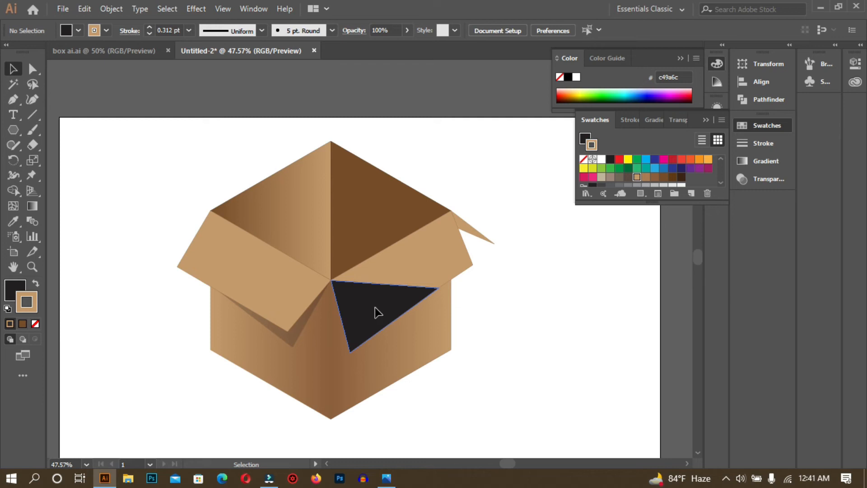
# Try to send the front-right shadow triangle behind all the other shapes
pyautogui.click(375, 307)
pyautogui.rightClick(375, 308)
pyautogui.moveTo(418, 242)
pyautogui.click(571, 284)
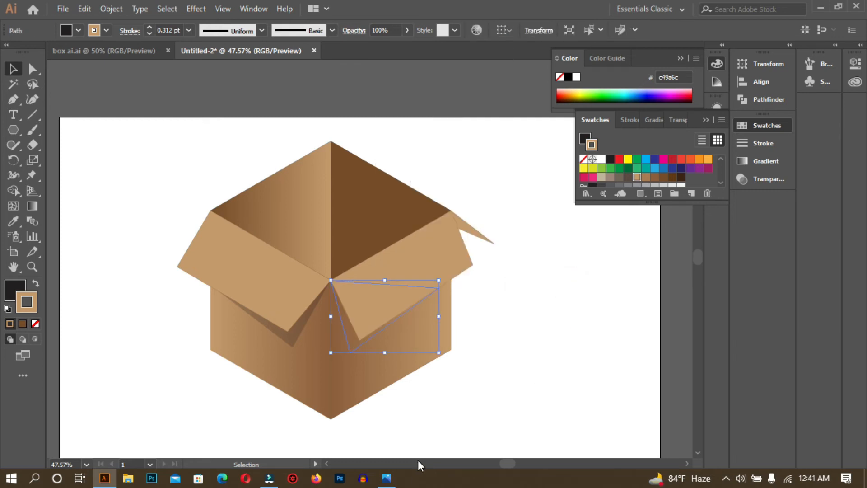
pyautogui.hotkey('ctrl', 'z')
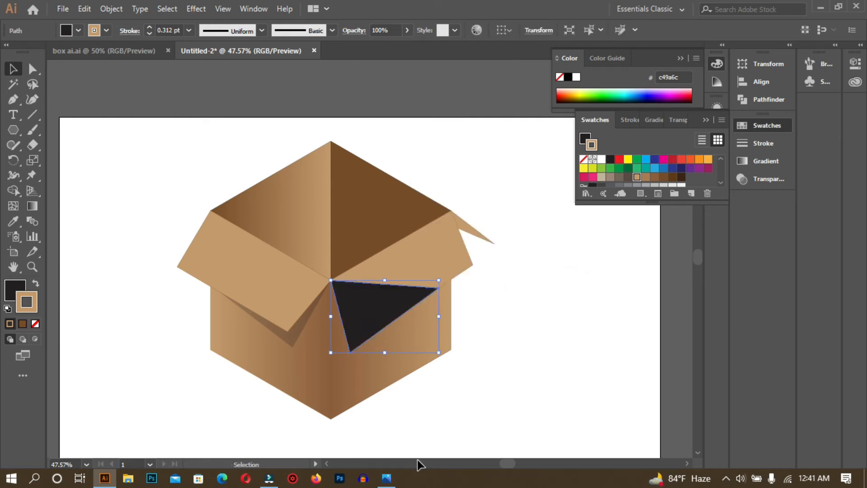
# Bring the front-right flap to the front so it overlaps its black shadow triangle
pyautogui.click(537, 269)
pyautogui.click(439, 247)
pyautogui.rightClick(439, 248)
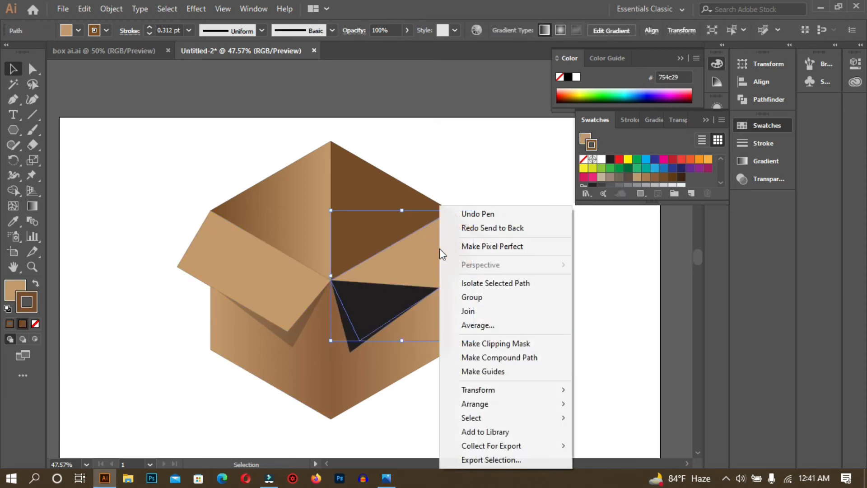
pyautogui.click(496, 405)
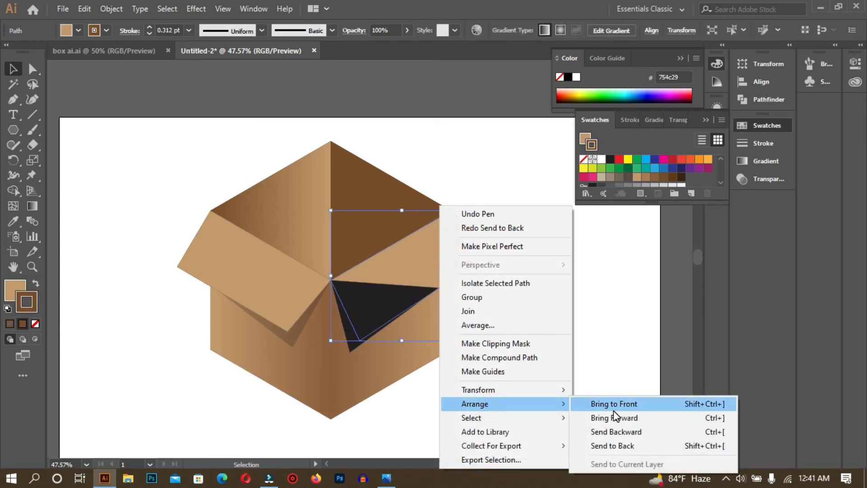
pyautogui.click(613, 403)
pyautogui.click(587, 310)
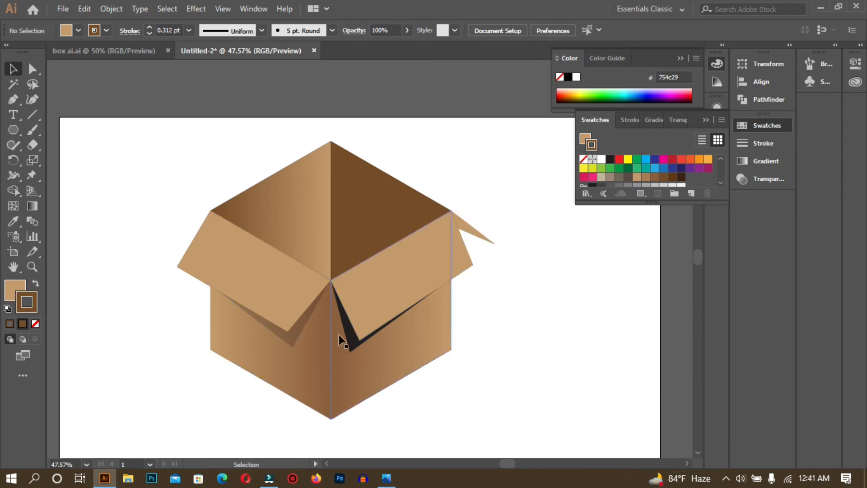
# Lower the opacity of the black shadow triangle under the front-right flap to 20%
pyautogui.click(353, 347)
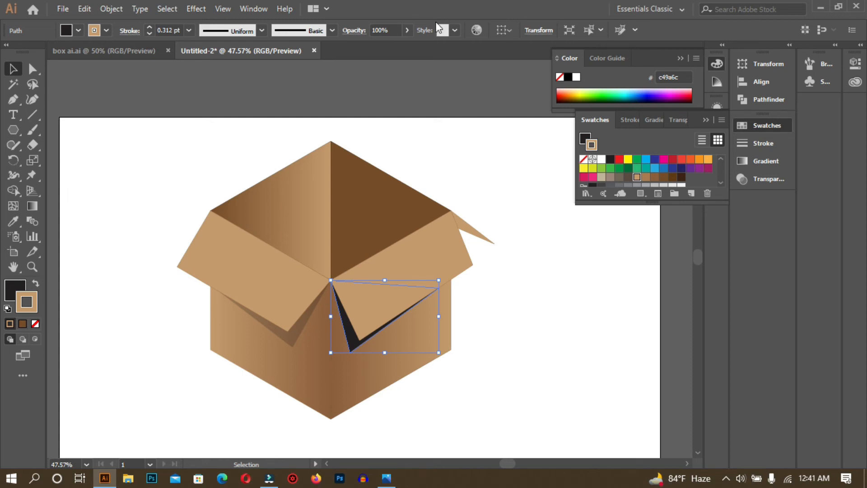
pyautogui.click(406, 33)
pyautogui.click(372, 45)
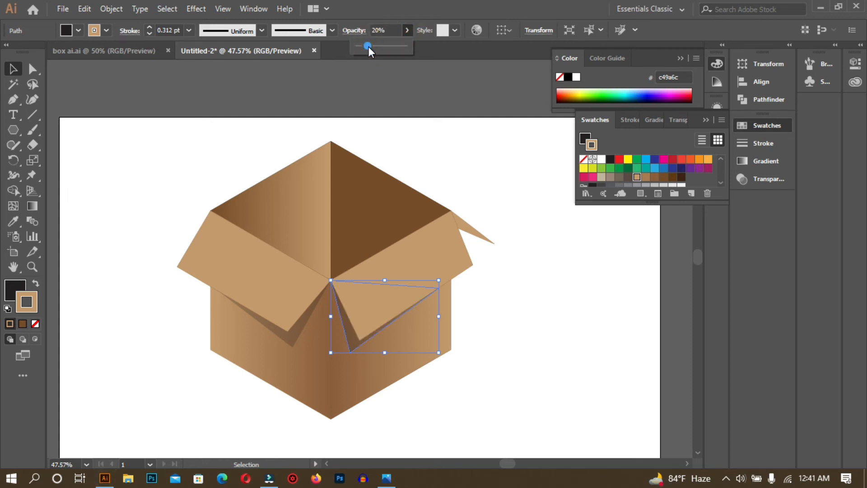
pyautogui.click(606, 253)
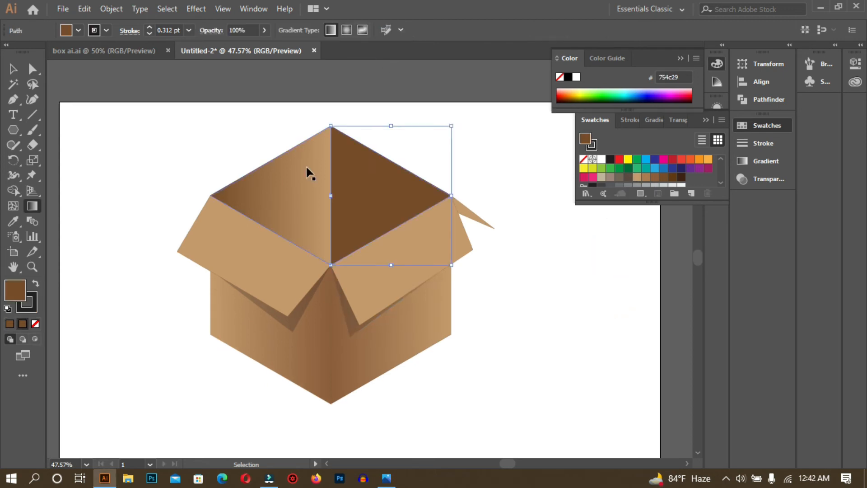
# Change the end color stop of the inner right face's gradient to the lighter brown 8b5e3c
pyautogui.keyDown('ctrl'); pyautogui.click(307, 169); pyautogui.keyUp('ctrl')
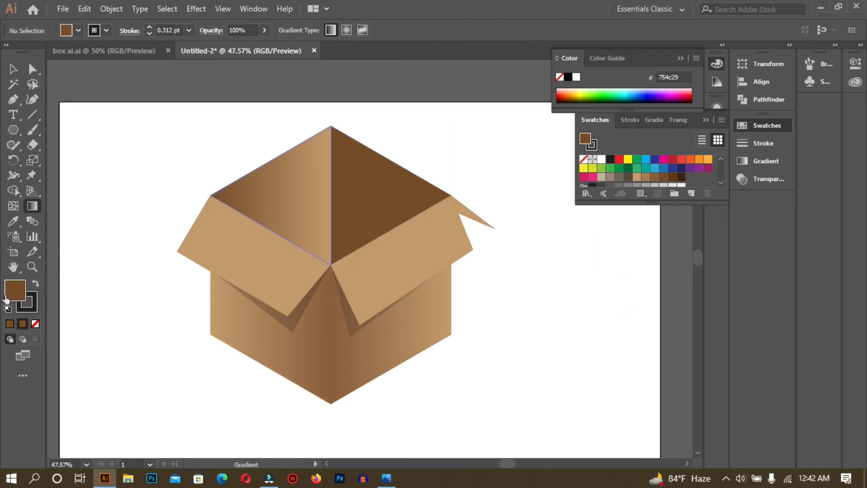
pyautogui.click(13, 68)
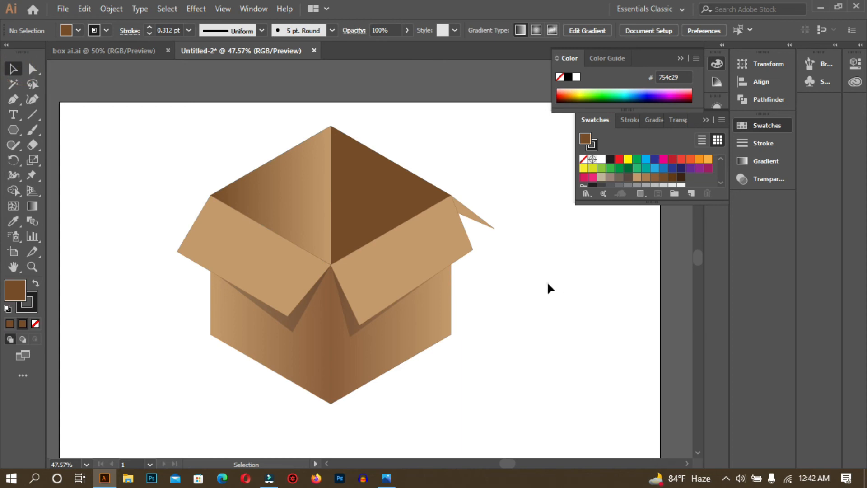
pyautogui.click(392, 189)
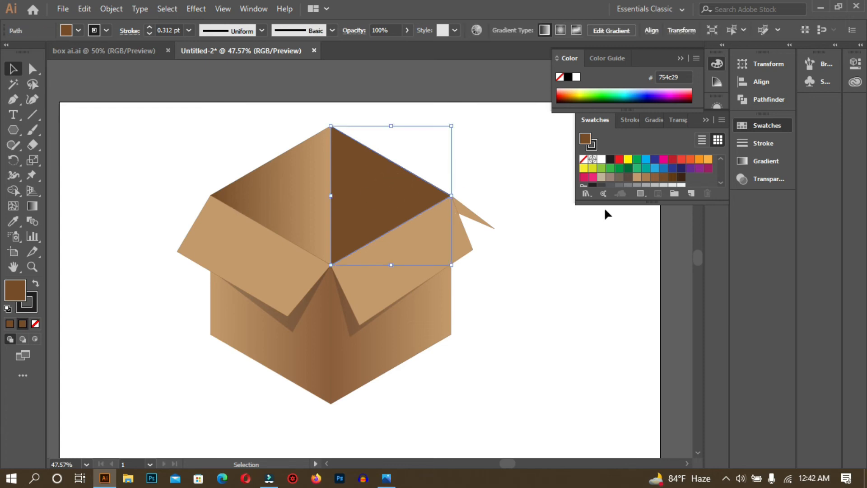
pyautogui.click(786, 161)
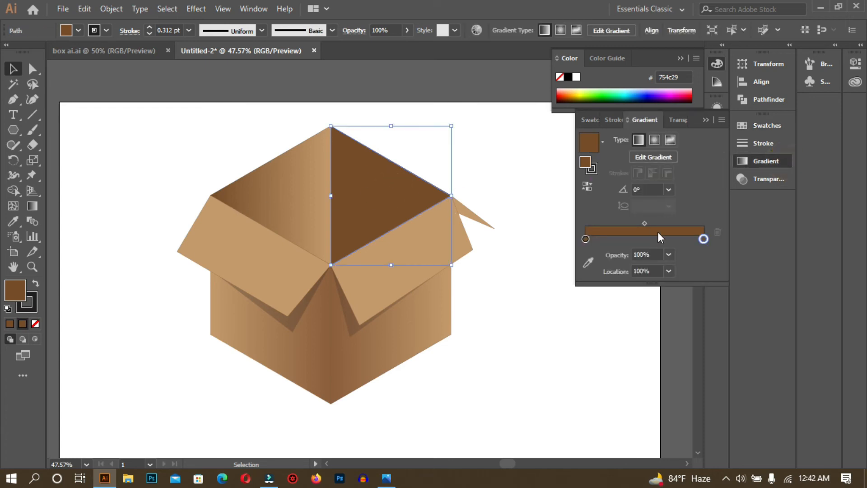
pyautogui.doubleClick(704, 240)
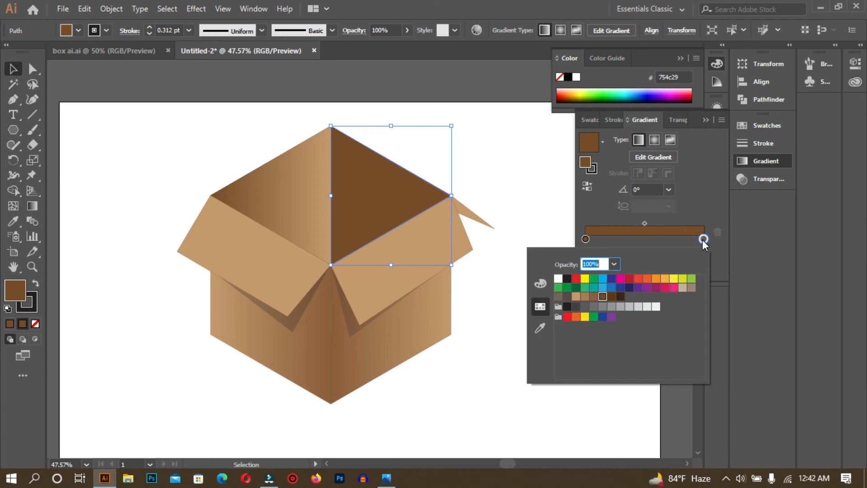
pyautogui.click(594, 296)
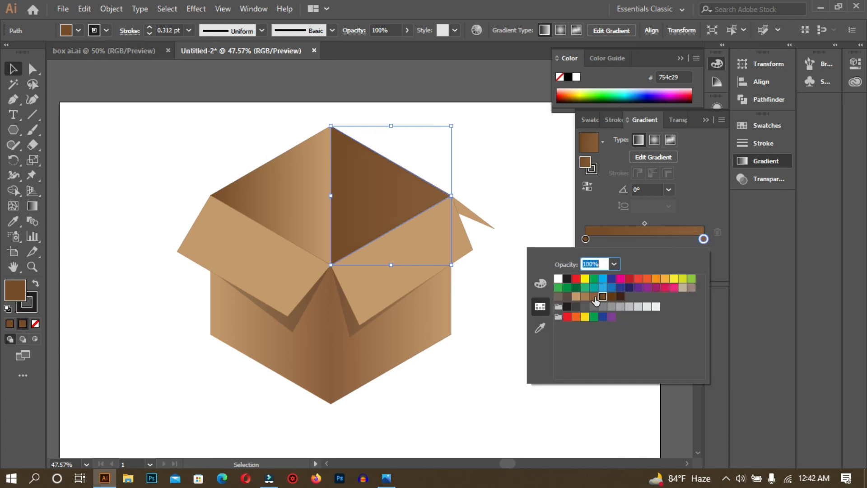
pyautogui.click(533, 176)
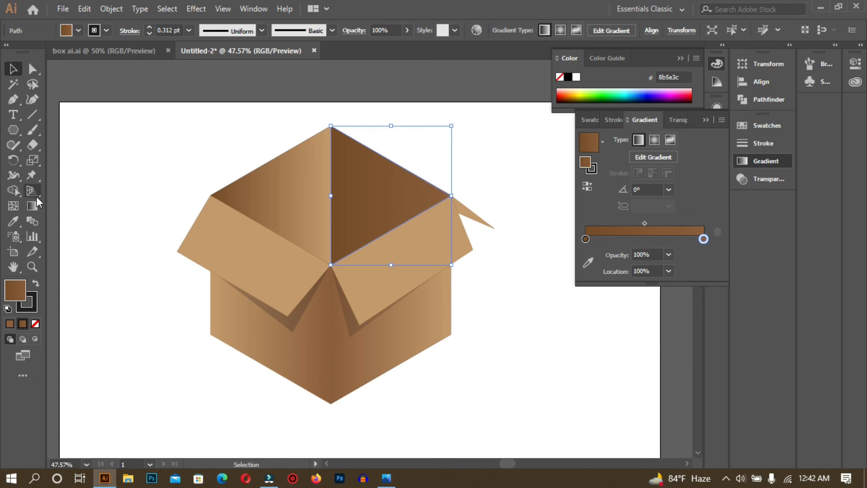
# Redraw the gradient direction on the inner right face with the Gradient tool, slanting downward at about -30°
pyautogui.click(32, 205)
pyautogui.moveTo(288, 123)
pyautogui.mouseDown()
pyautogui.moveTo(407, 227)
pyautogui.moveTo(352, 162)
pyautogui.mouseUp()
pyautogui.click(12, 69)
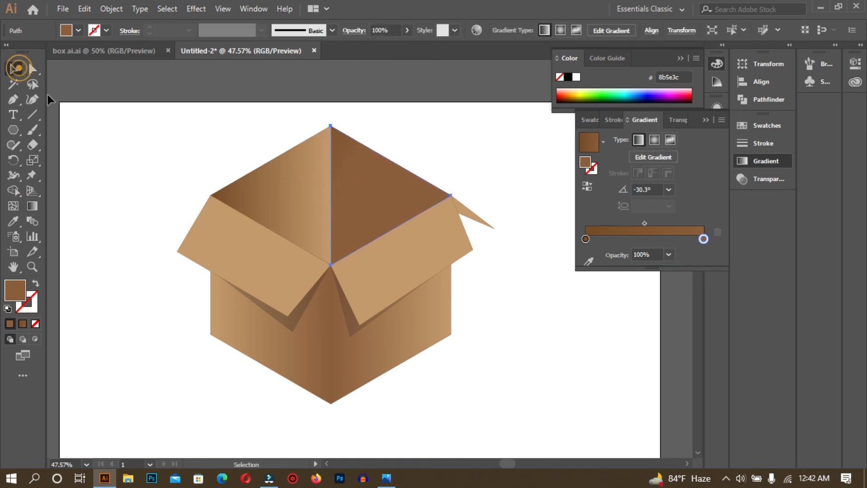
pyautogui.click(530, 334)
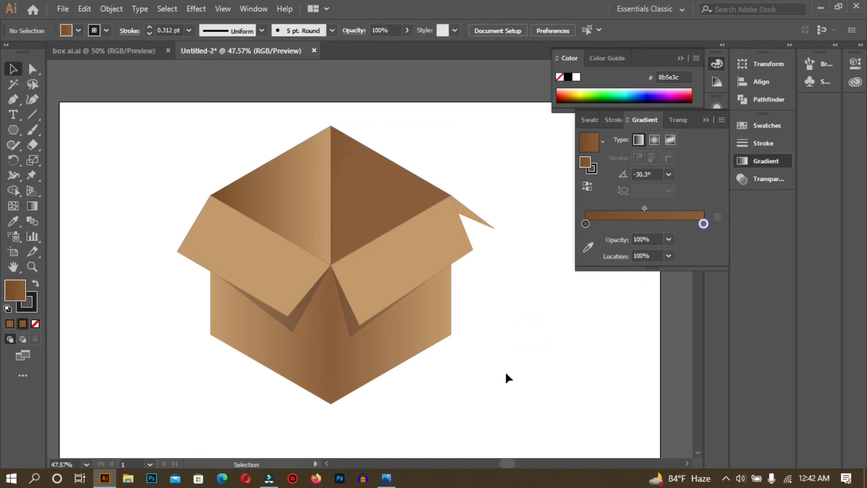
# Group all the box shapes and move the box down and to the right on the artboard
pyautogui.scroll(3, 505, 371)
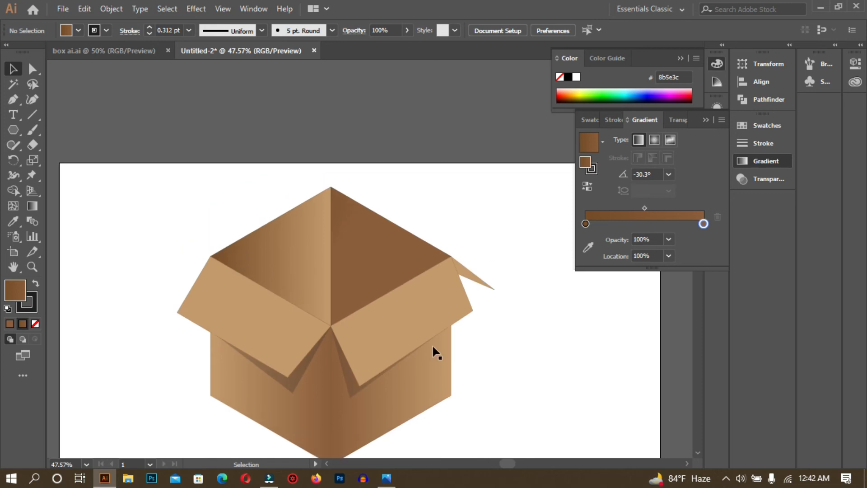
pyautogui.moveTo(141, 175); pyautogui.dragTo(543, 469)
pyautogui.click(542, 360)
pyautogui.moveTo(332, 224); pyautogui.dragTo(362, 326)
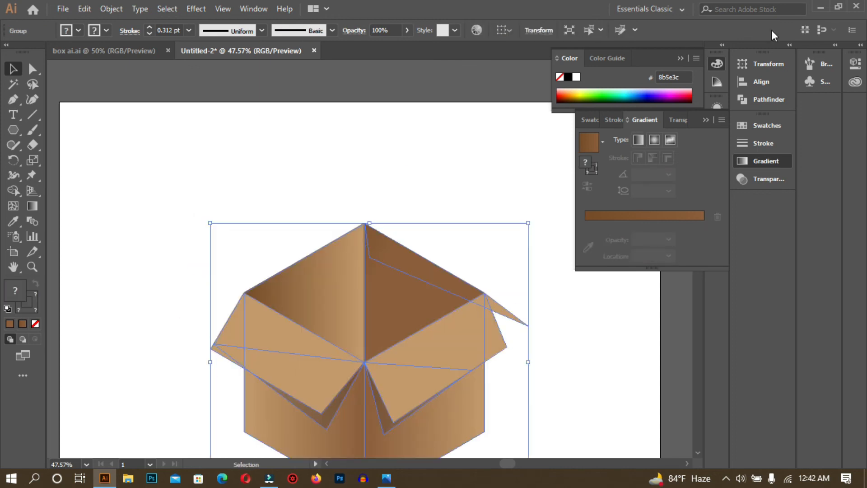
# Collapse the open Color and Gradient panels and reposition the grouped box near the artboard's center
pyautogui.click(679, 59)
pyautogui.click(706, 119)
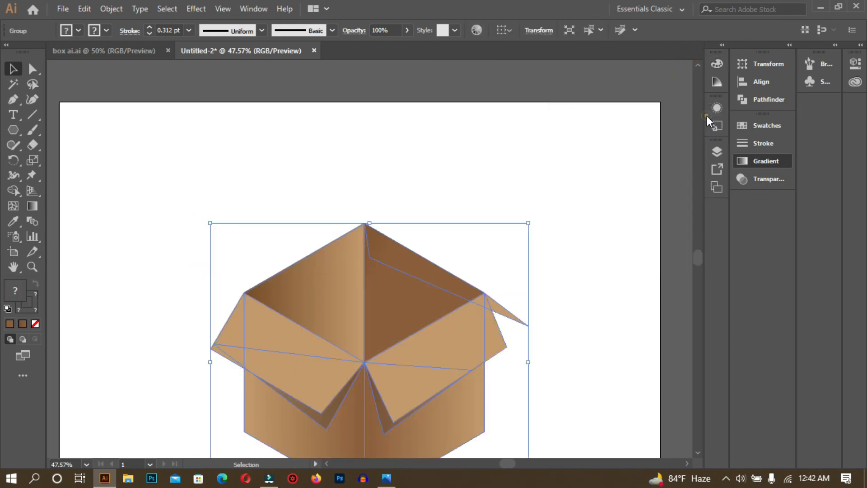
pyautogui.hotkey('ctrl', '-')
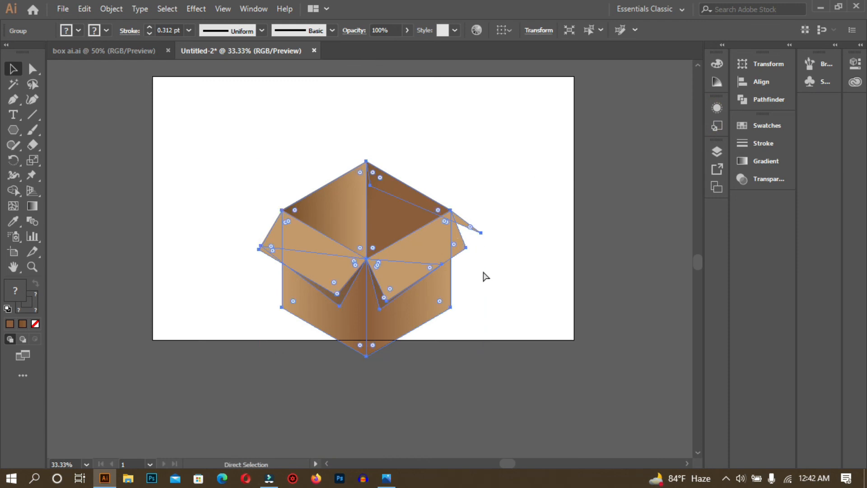
pyautogui.hotkey('ctrl', '+')
pyautogui.scroll(1, 623, 267)
pyautogui.moveTo(446, 279); pyautogui.dragTo(421, 200)
pyautogui.scroll(2, 515, 226)
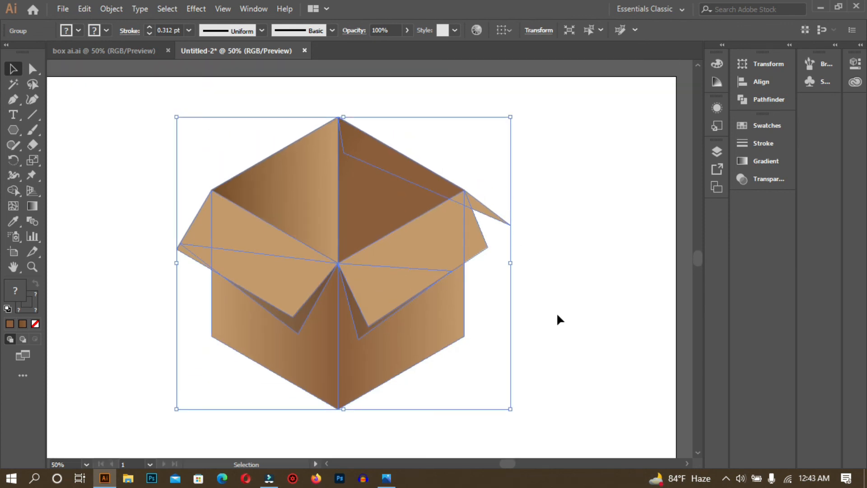
pyautogui.moveTo(558, 314); pyautogui.dragTo(580, 313)
pyautogui.click(579, 308)
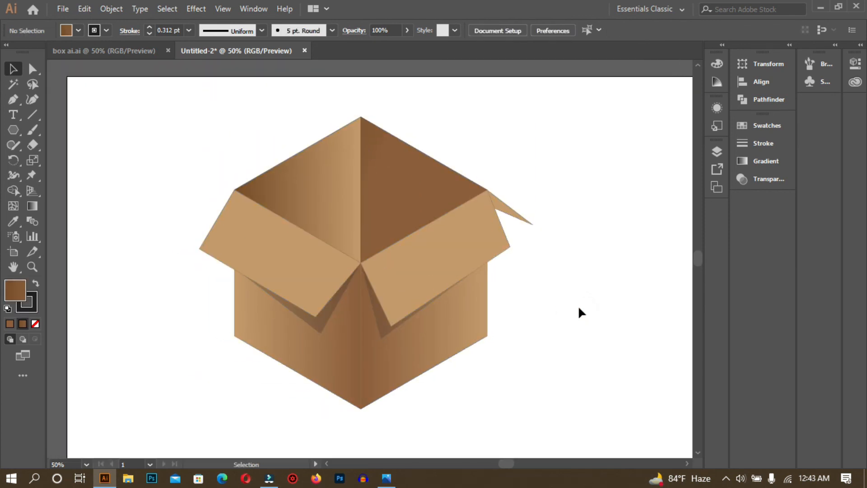
# Draw a background rectangle with the Rectangle tool that covers the whole artboard
pyautogui.scroll(2, 579, 306)
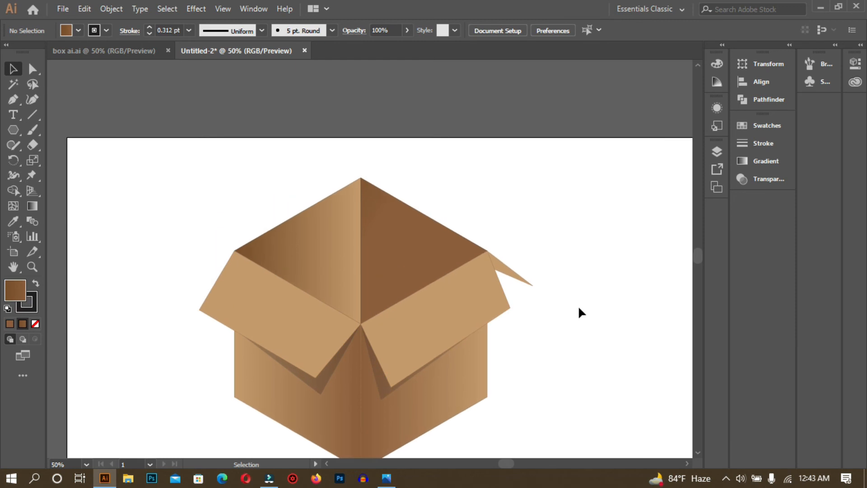
pyautogui.scroll(-1, 578, 306)
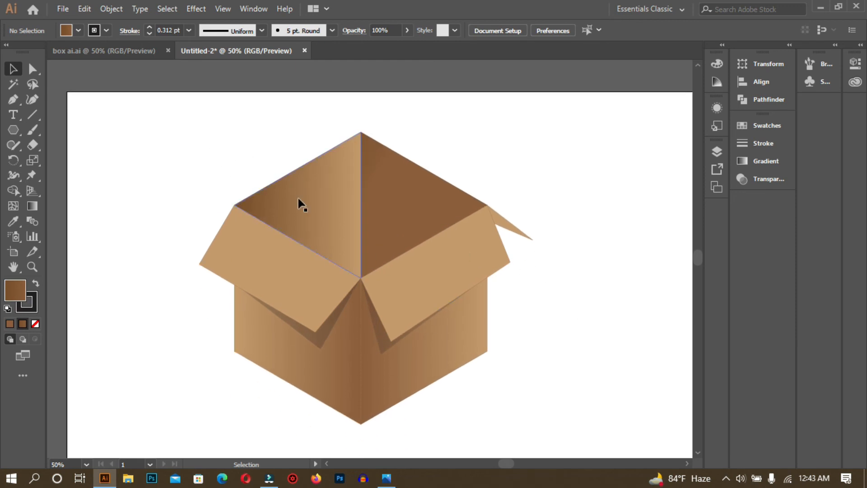
pyautogui.hotkey('ctrl', '-')
pyautogui.click(14, 130)
pyautogui.click(66, 129)
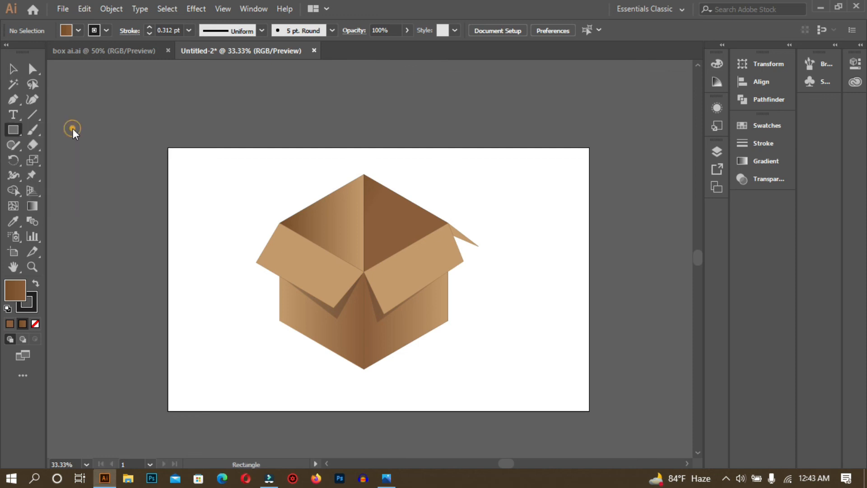
pyautogui.moveTo(165, 148); pyautogui.dragTo(590, 410)
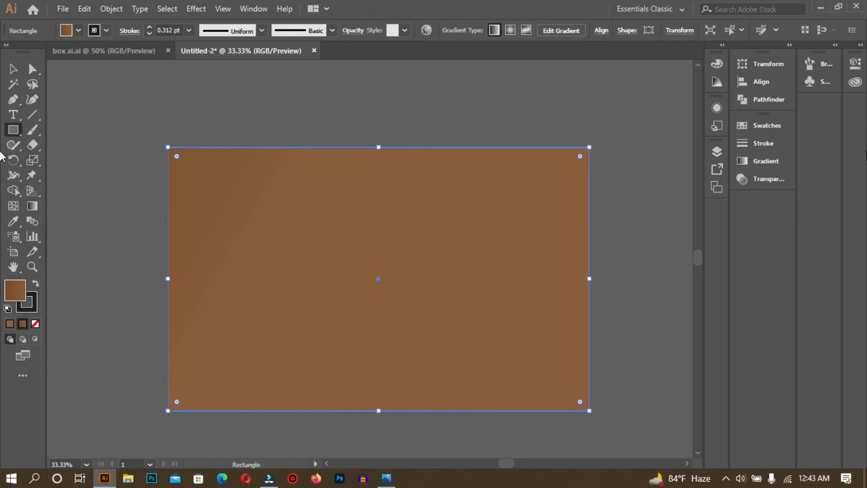
# Try green and dark blue fills on the background rectangle and settle on the CMYK Cyan swatch
pyautogui.click(762, 129)
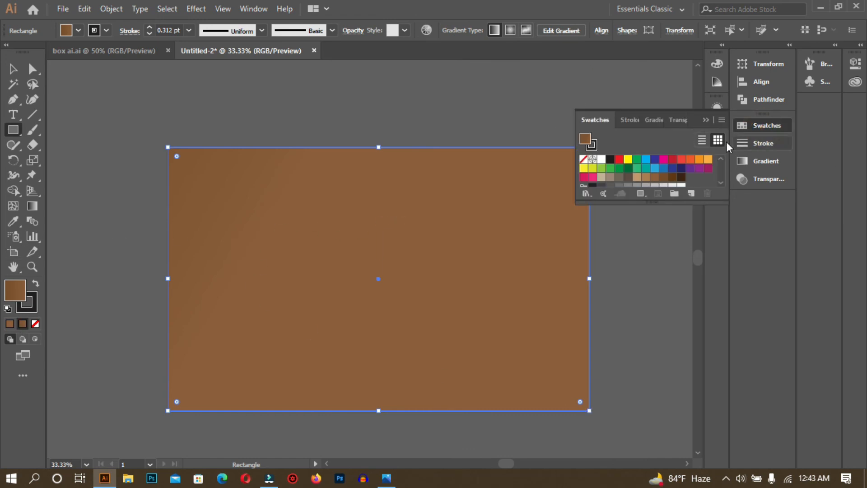
pyautogui.click(637, 161)
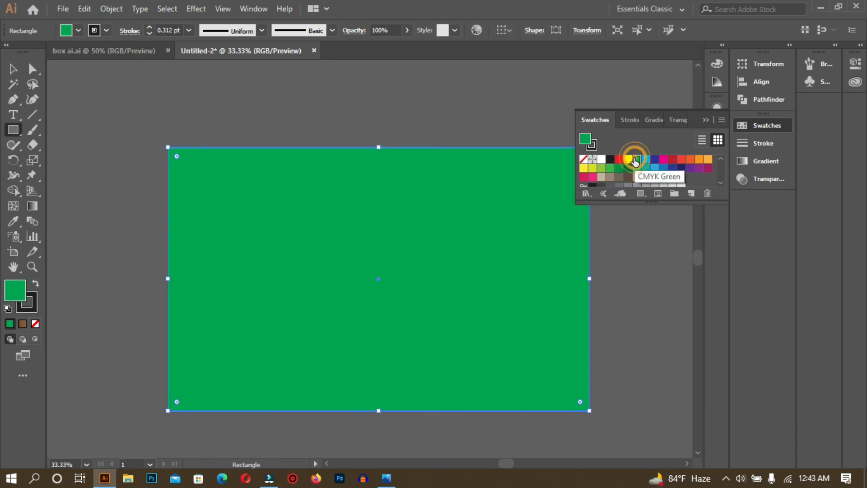
pyautogui.click(647, 161)
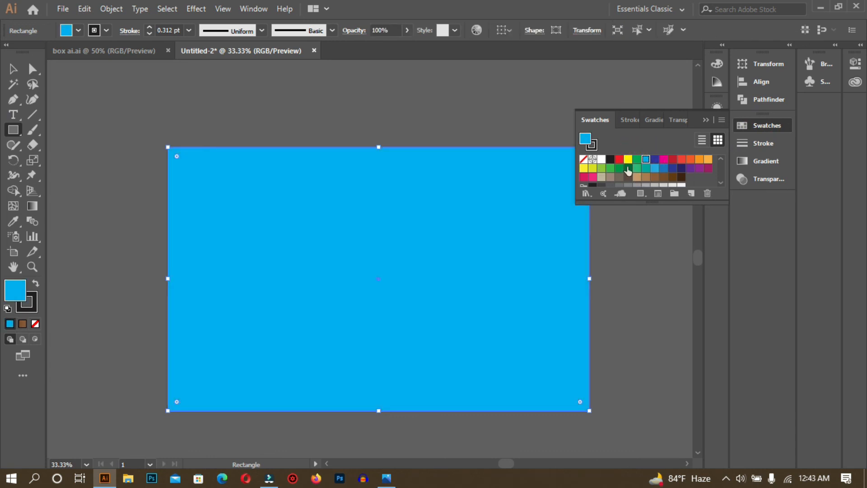
pyautogui.click(655, 160)
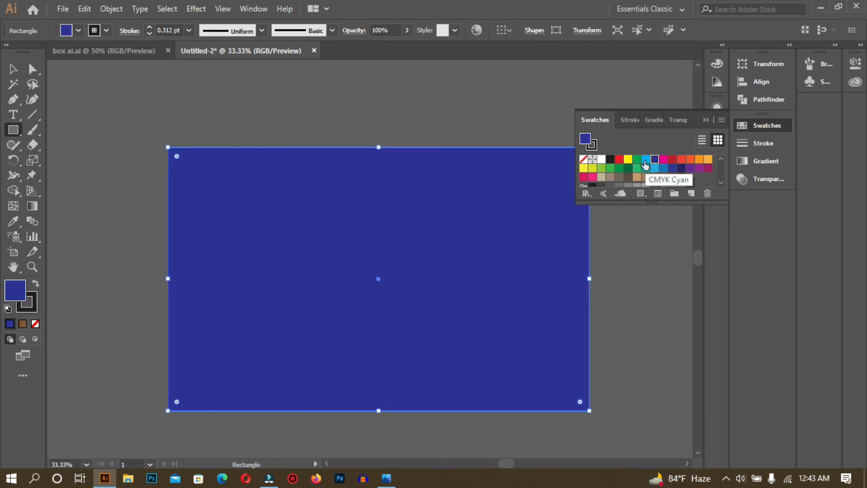
pyautogui.click(646, 160)
# Edit the CMYK Cyan swatch with preview enabled, raising its green value to 255
pyautogui.doubleClick(646, 160)
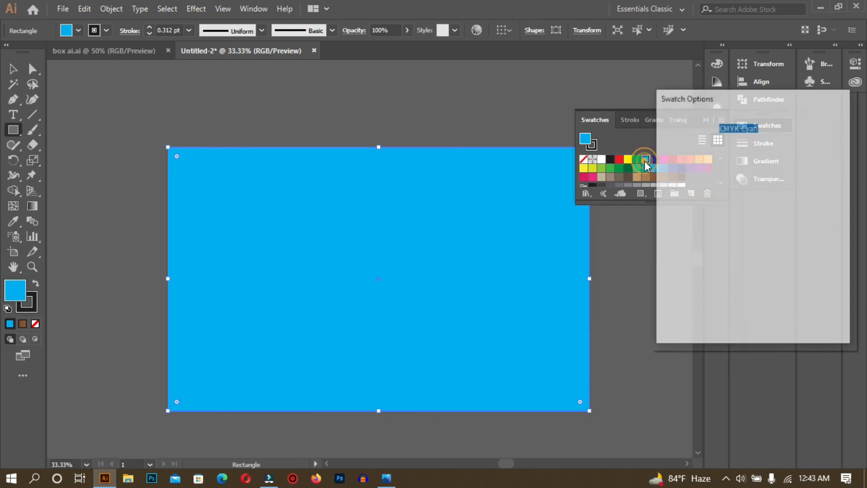
pyautogui.click(675, 317)
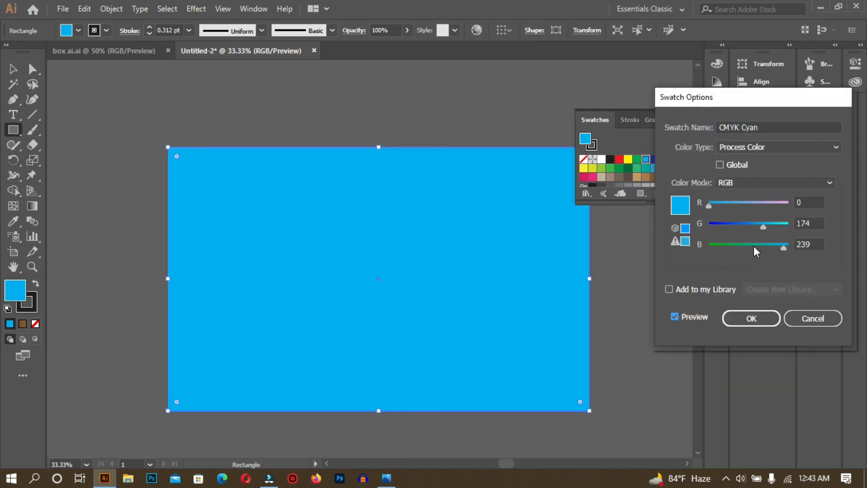
pyautogui.moveTo(763, 226); pyautogui.dragTo(863, 228)
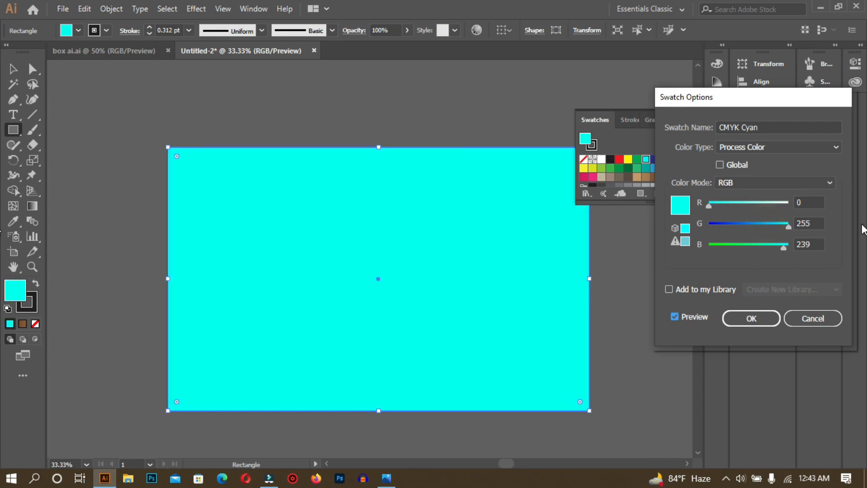
pyautogui.click(764, 320)
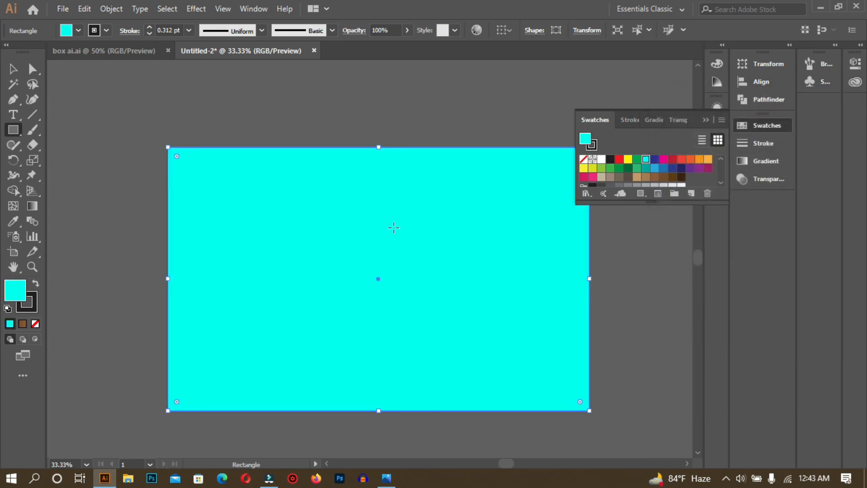
# Send the cyan background rectangle to the back, behind the box, and deselect it
pyautogui.rightClick(396, 203)
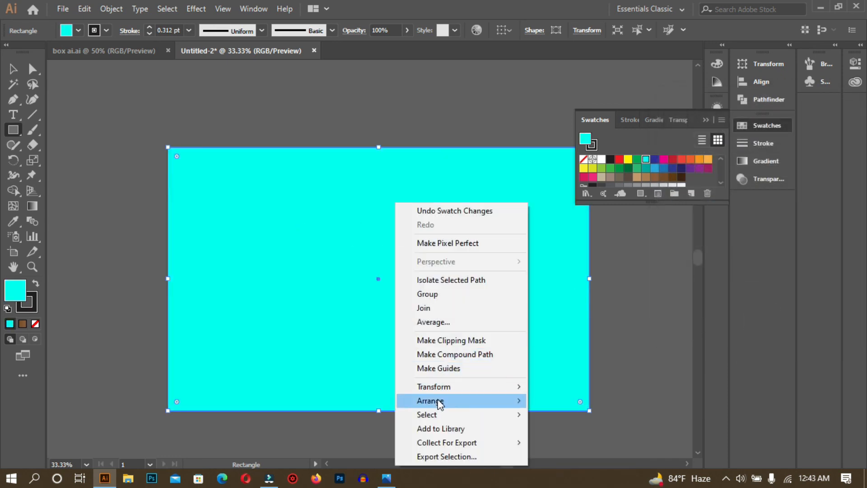
pyautogui.rightClick(303, 188)
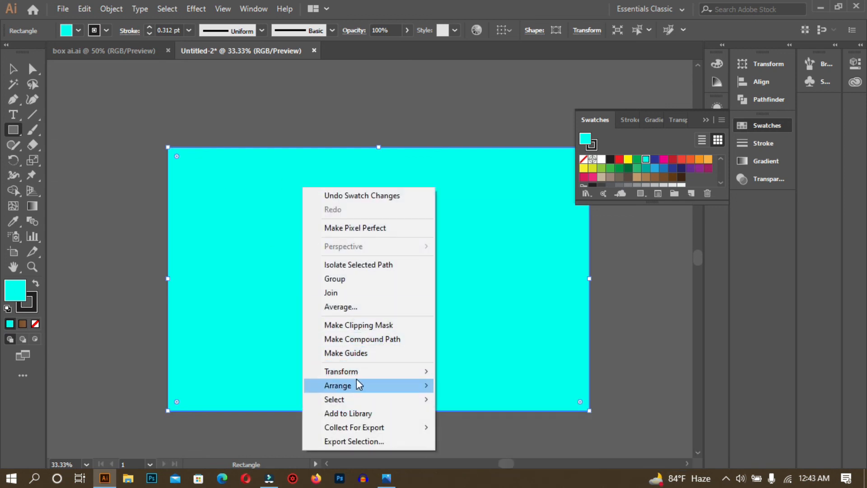
pyautogui.moveTo(359, 388)
pyautogui.click(475, 427)
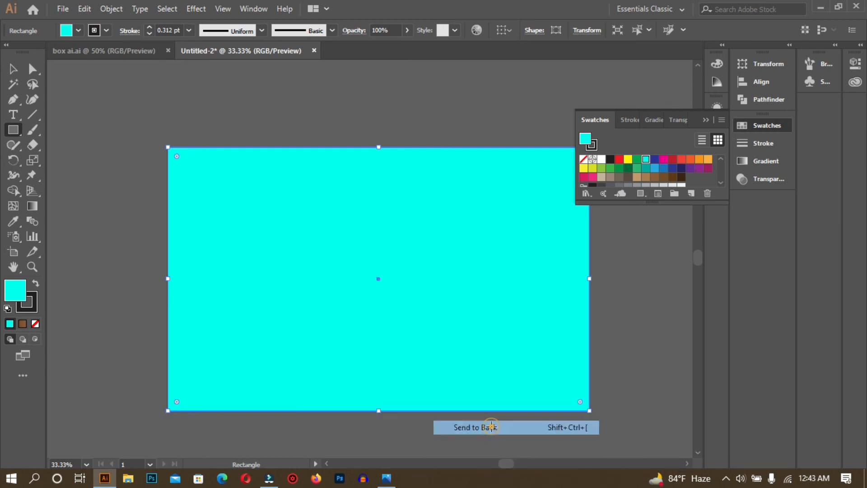
pyautogui.click(13, 68)
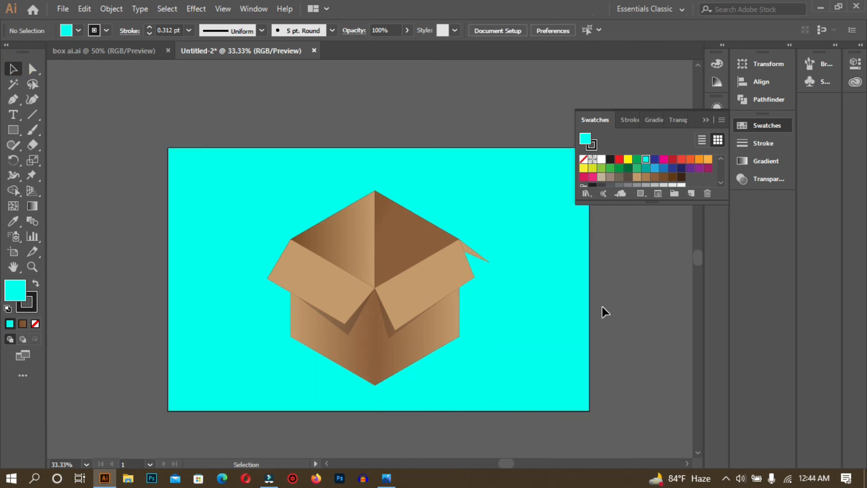